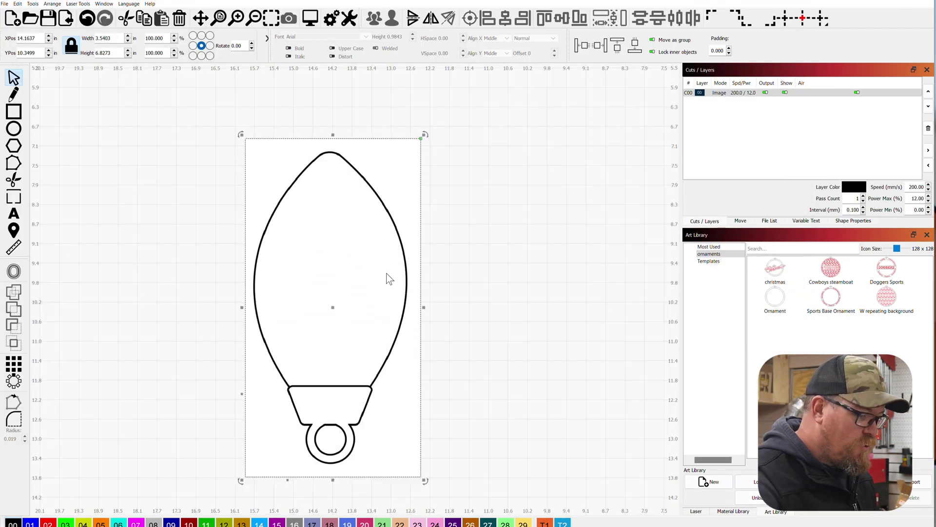
# Trace the bulb ornament image into vector outlines and remove the source image.
pyautogui.moveTo(502, 257); pyautogui.dragTo(497, 218)
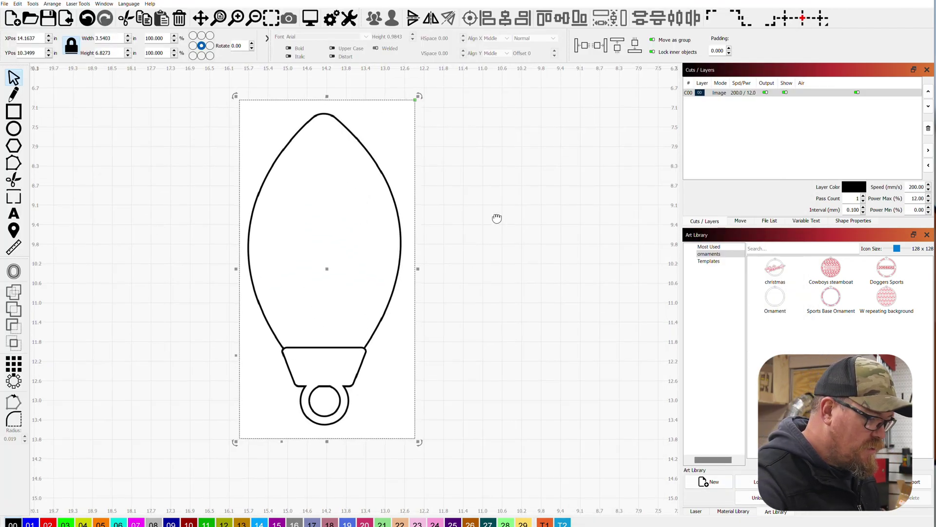
pyautogui.rightClick(322, 258)
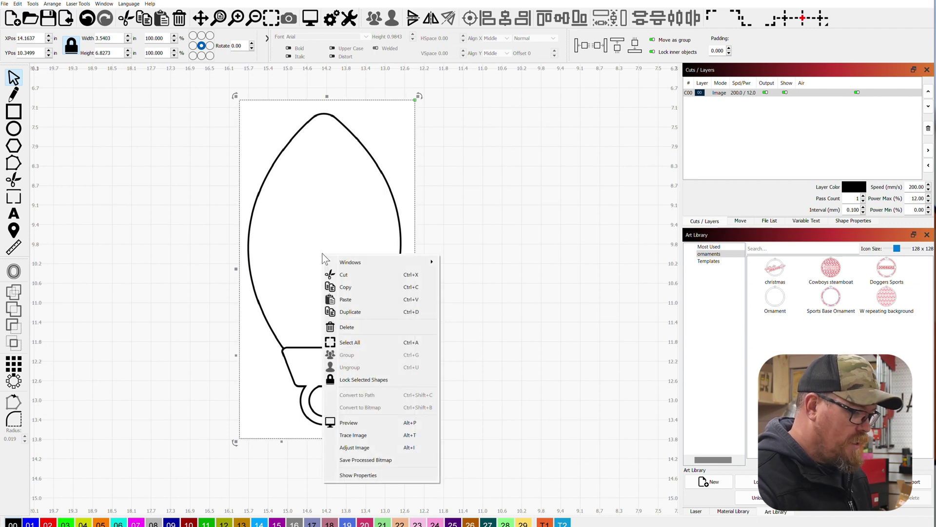
pyautogui.click(366, 278)
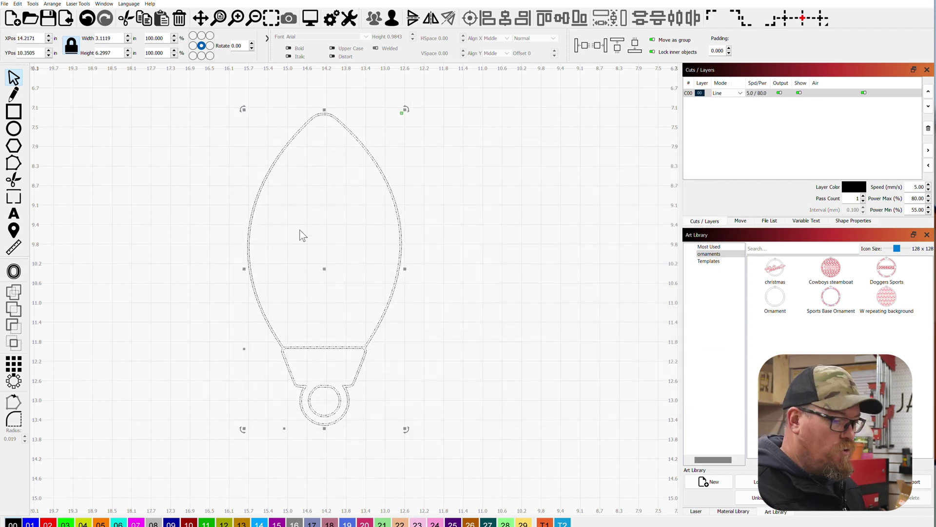
# Ungroup the traced outlines and delete the inner contour of the bulb's base and loop.
pyautogui.scroll(3, 314, 351)
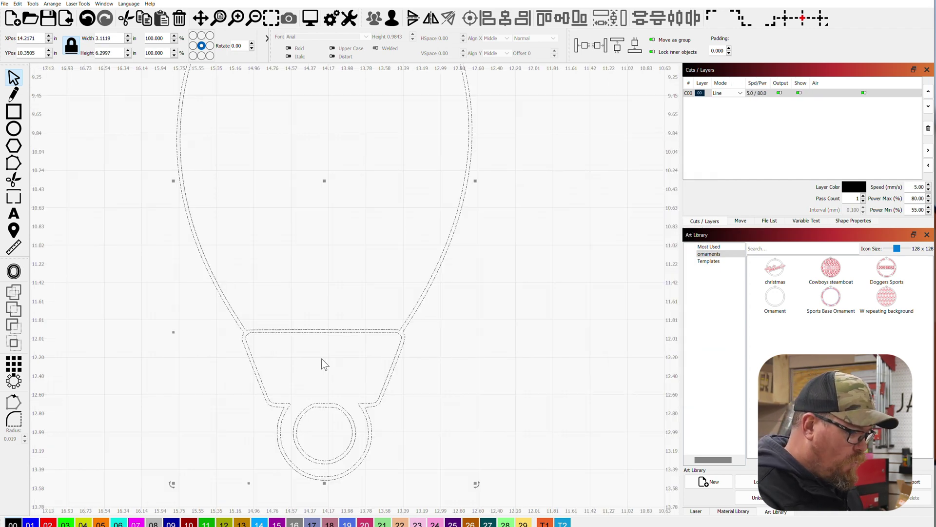
pyautogui.click(311, 334)
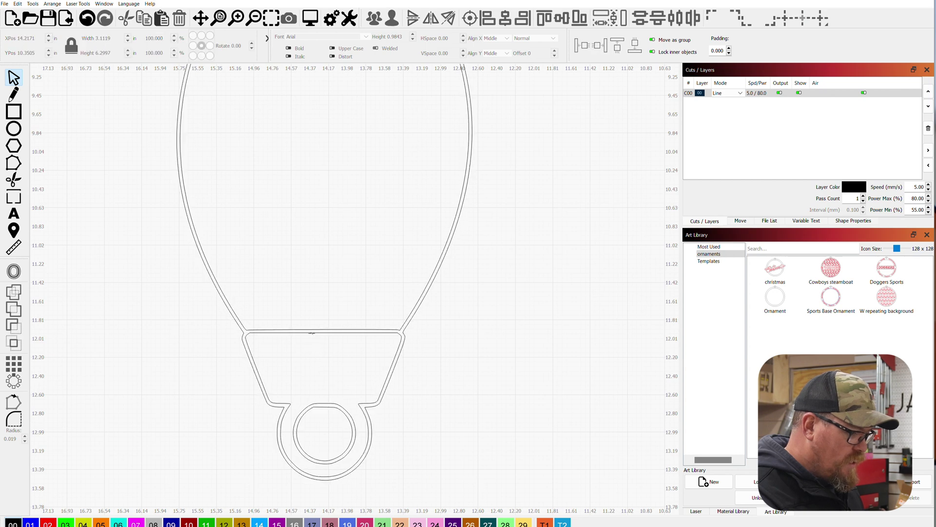
pyautogui.click(312, 332)
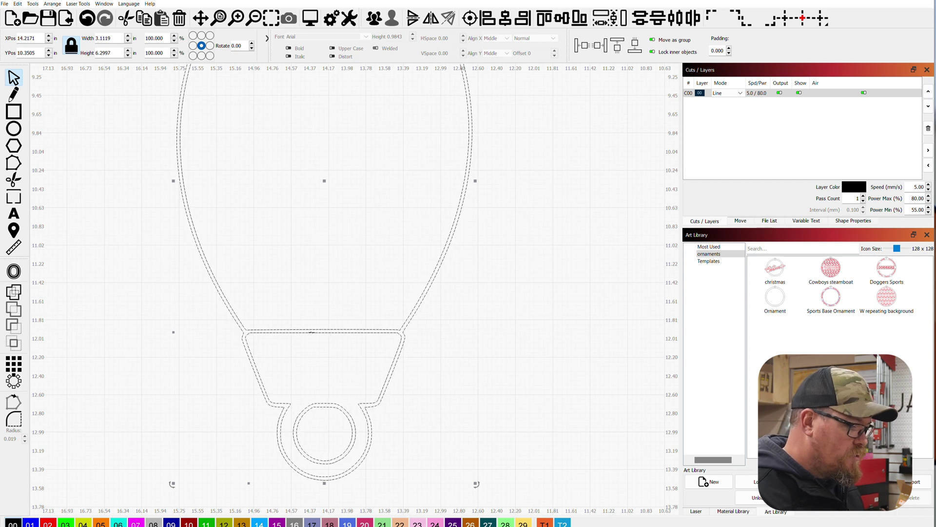
pyautogui.click(306, 373)
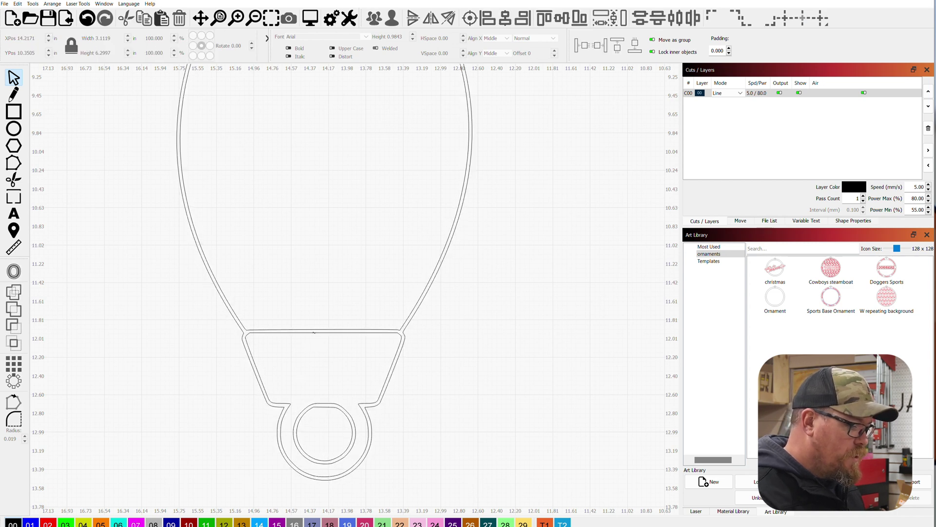
pyautogui.click(314, 333)
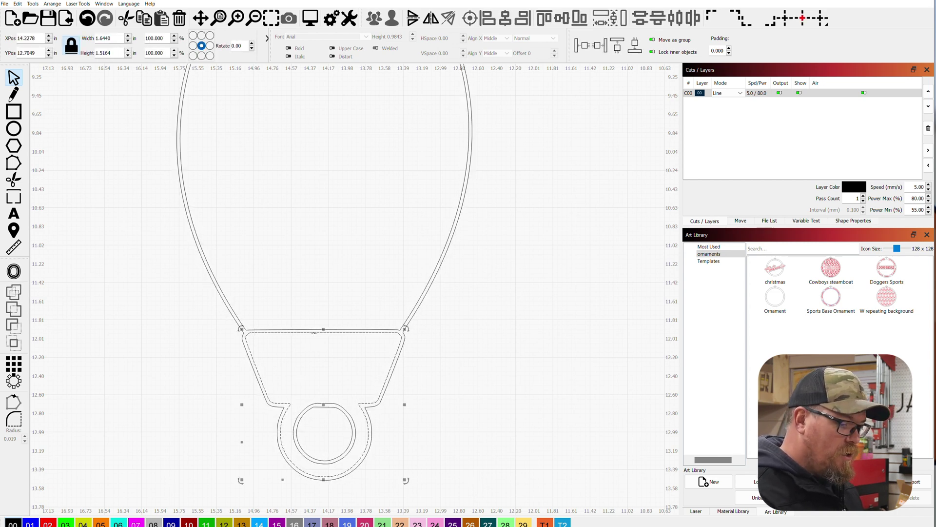
pyautogui.press('Escape')
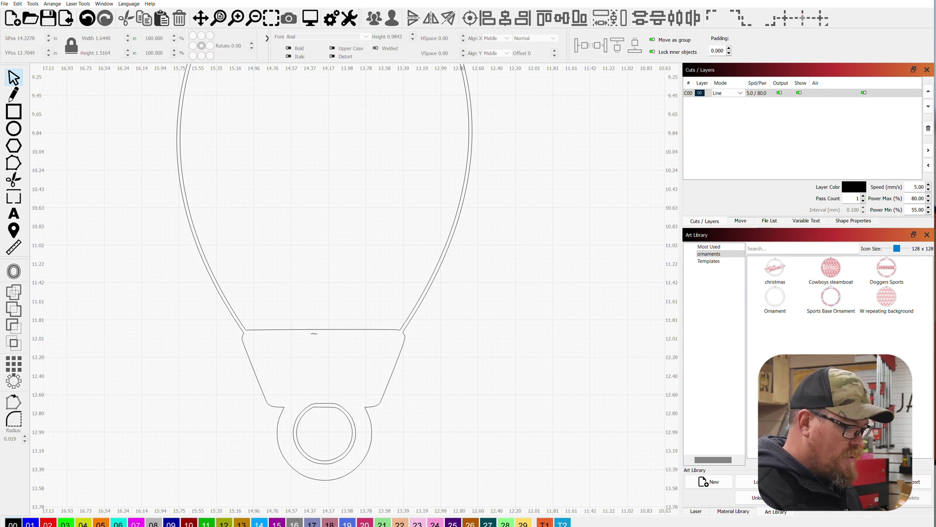
# Delete the outer of the two circular outlines around the hanging hole.
pyautogui.scroll(2, 342, 469)
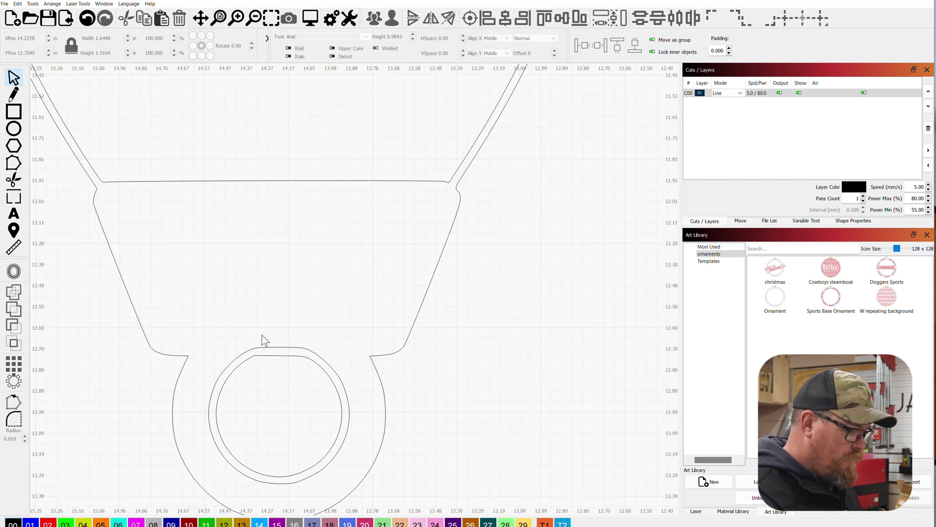
pyautogui.click(281, 347)
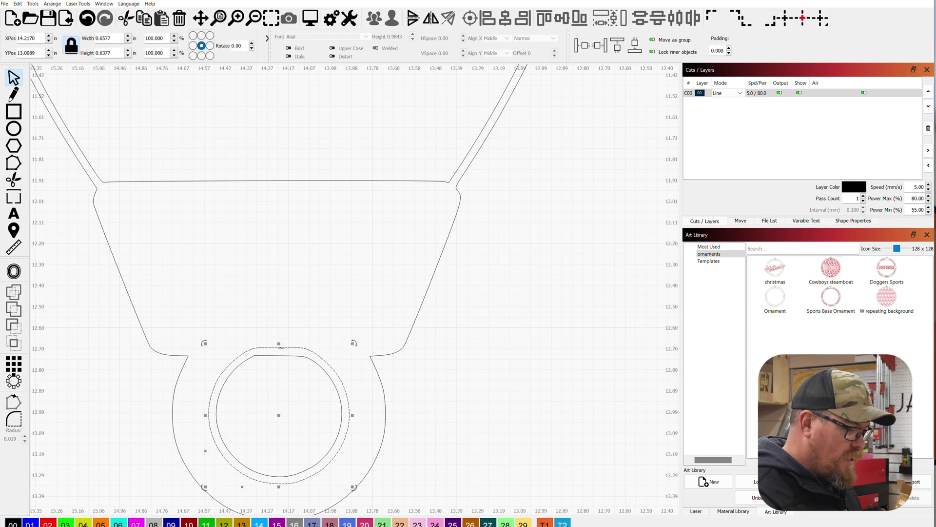
pyautogui.press('Delete')
pyautogui.scroll(-6, 280, 347)
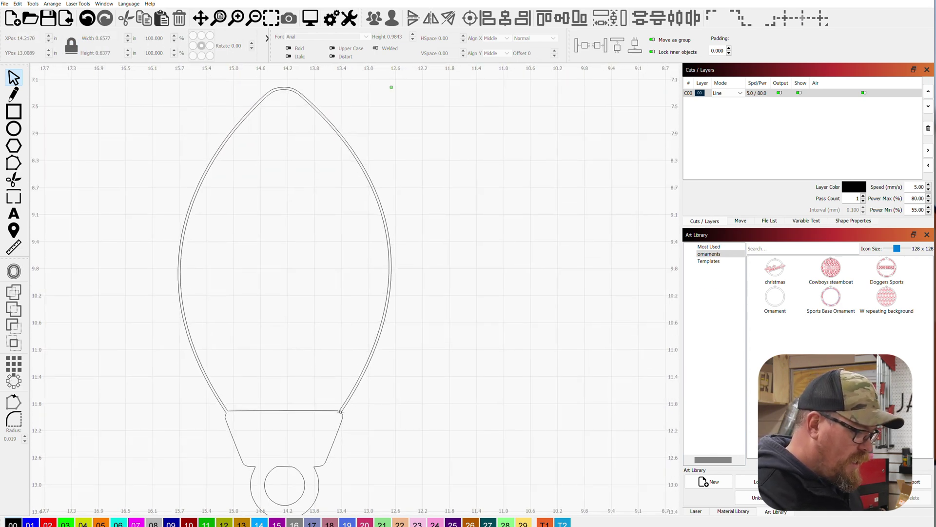
# Select all the ornament outlines and turn them 180 degrees so the hanging loop is uppermost.
pyautogui.click(391, 87)
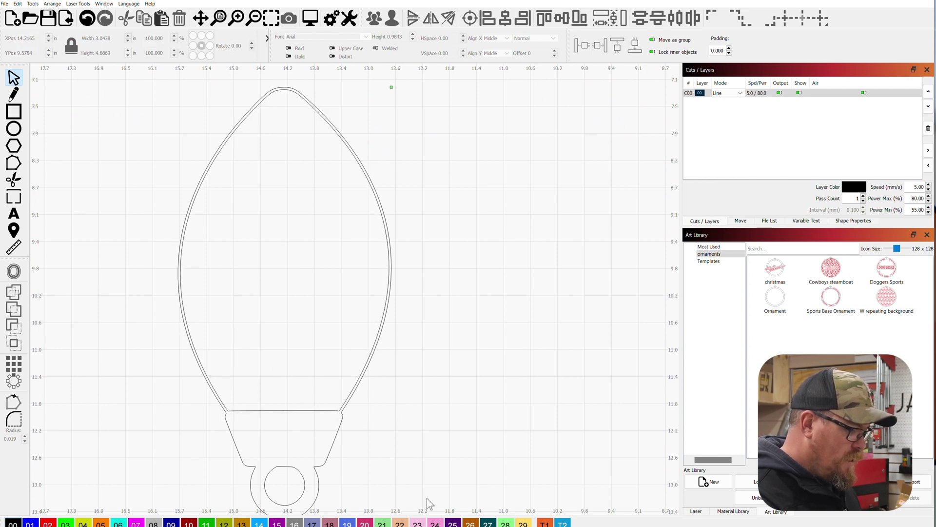
pyautogui.moveTo(426, 498); pyautogui.dragTo(149, 351)
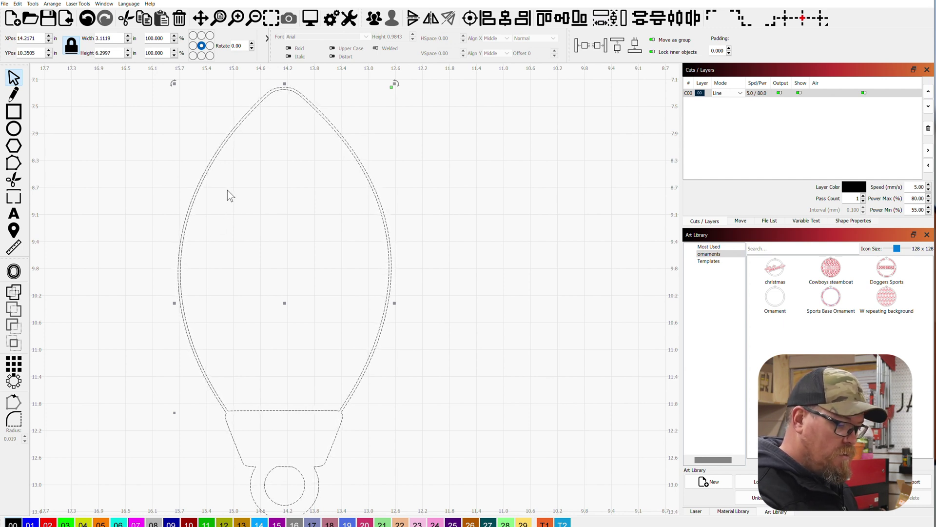
pyautogui.press('v')
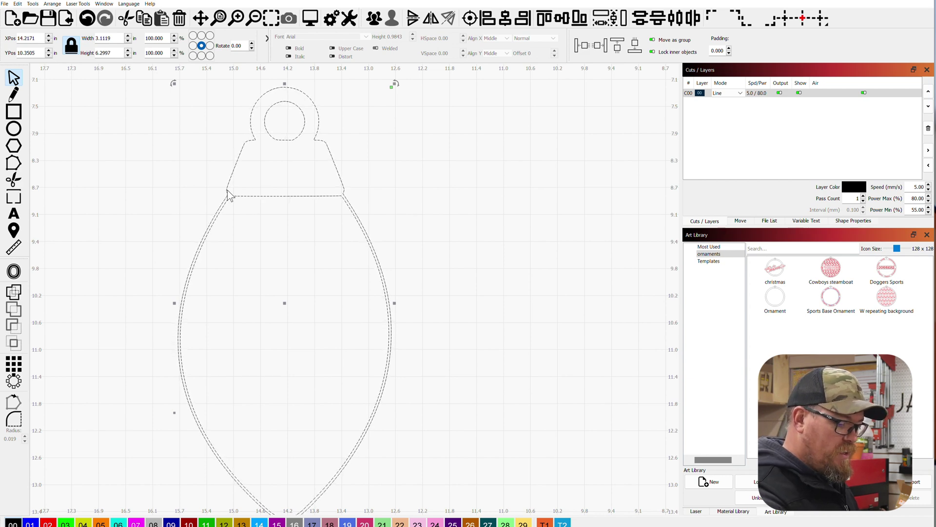
pyautogui.hotkey('ctrl', ',')
pyautogui.hotkey('ctrl', ',')
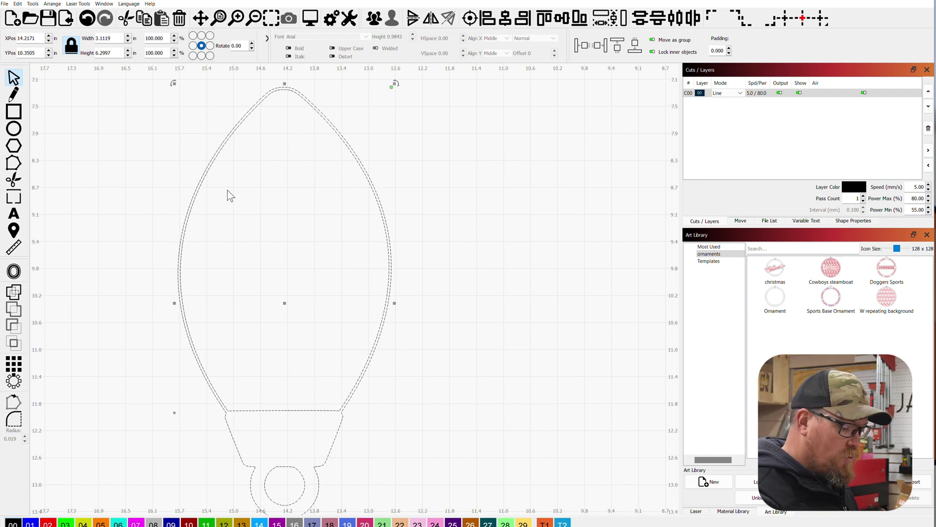
pyautogui.hotkey('ctrl', '.')
pyautogui.hotkey('ctrl', '.')
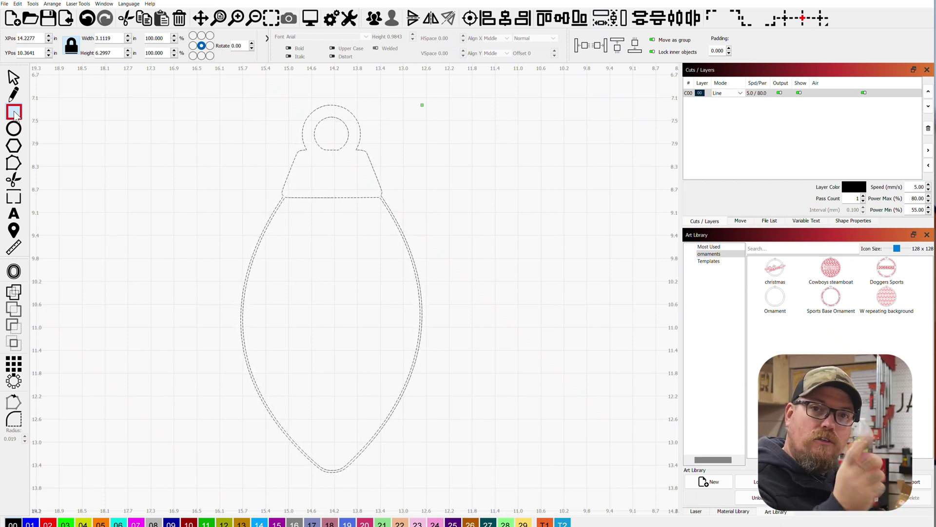
# Draw a horizontal rectangle about 1.22 in wide and 0.12 in high across the ornament's base section.
pyautogui.click(15, 113)
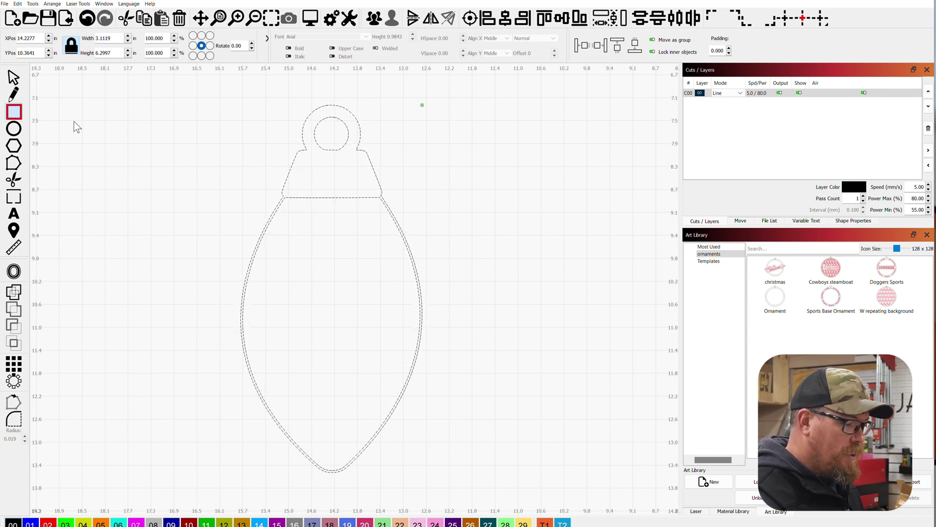
pyautogui.moveTo(295, 164); pyautogui.dragTo(366, 172)
pyautogui.scroll(5, 366, 176)
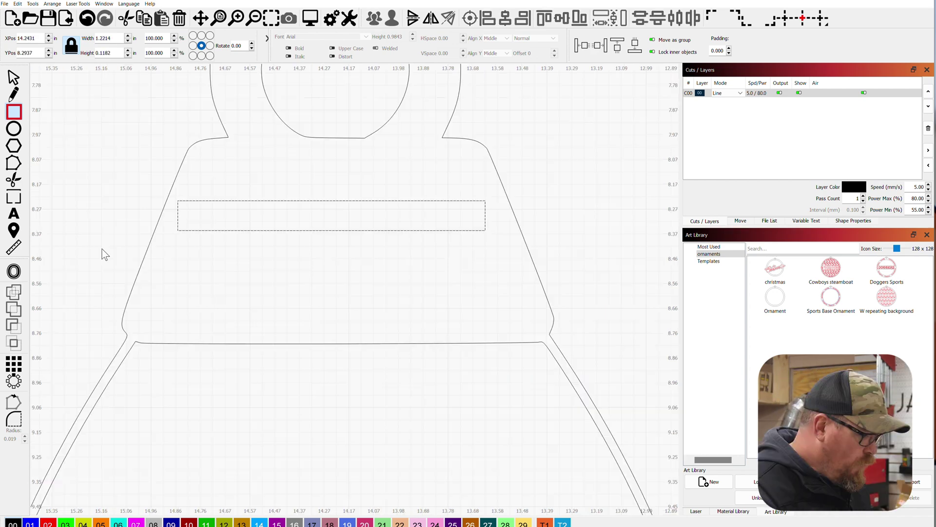
# Round all four corners of the rectangle with a radius of 0.019.
pyautogui.click(13, 420)
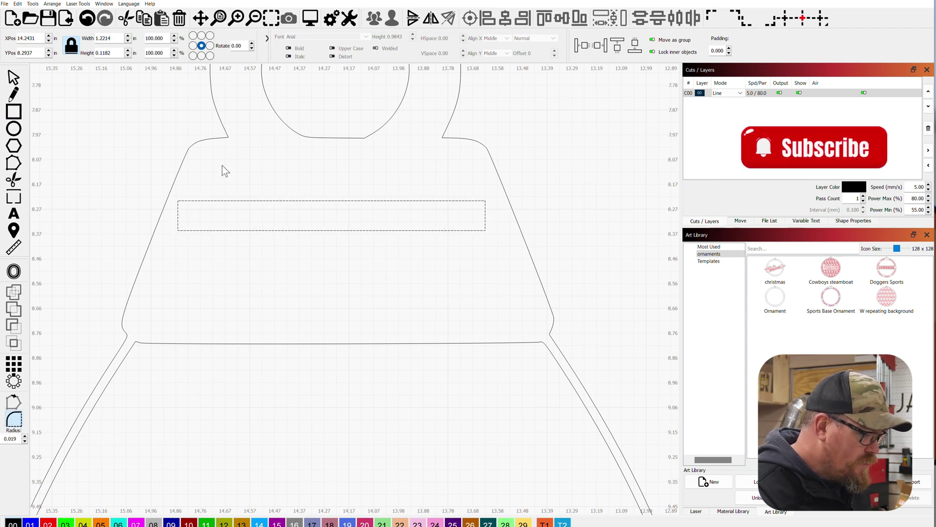
pyautogui.click(178, 201)
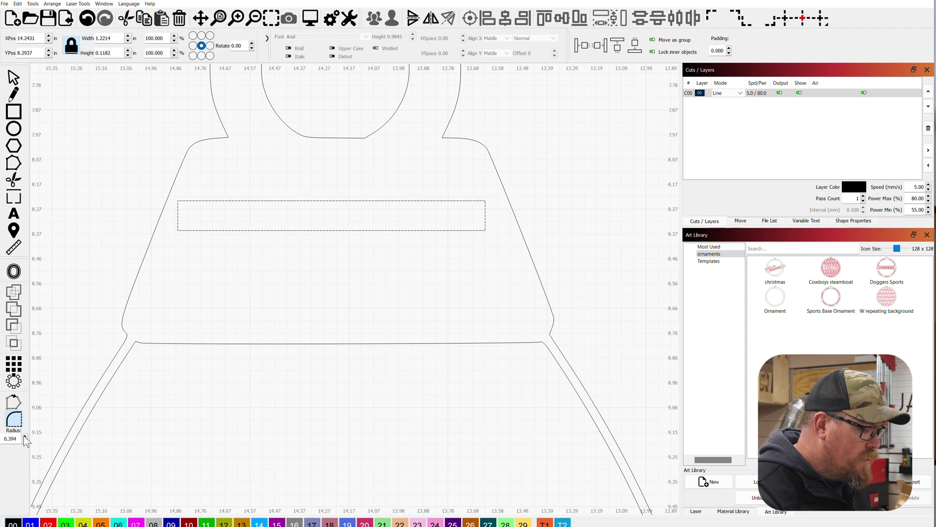
pyautogui.scroll(5, 179, 201)
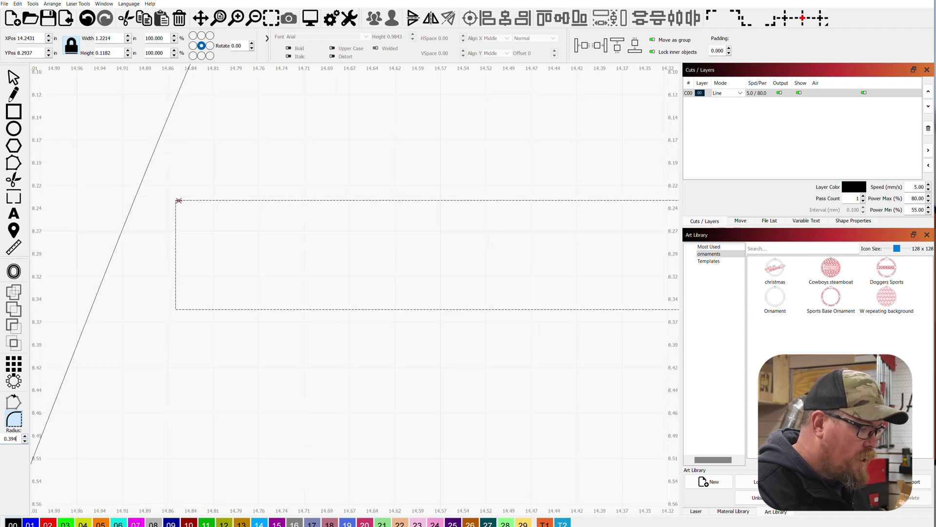
pyautogui.scroll(-3, 179, 201)
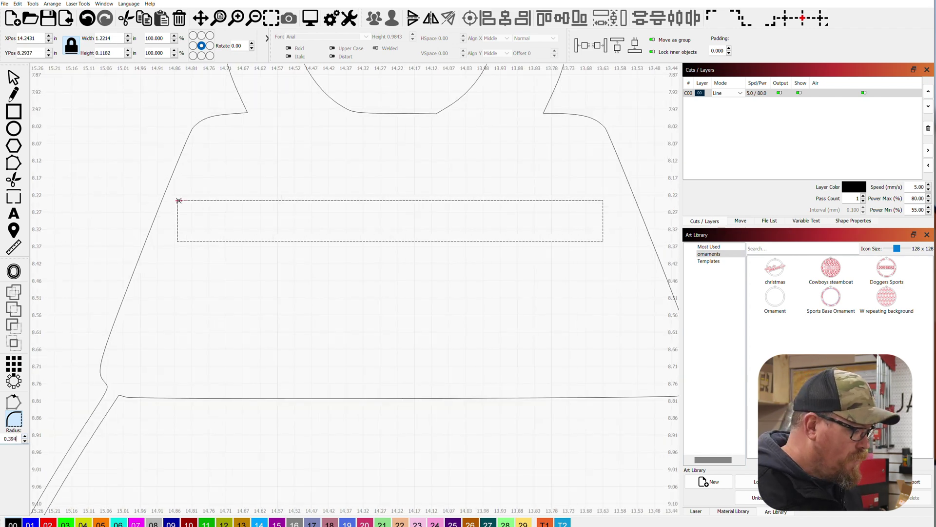
pyautogui.click(24, 442)
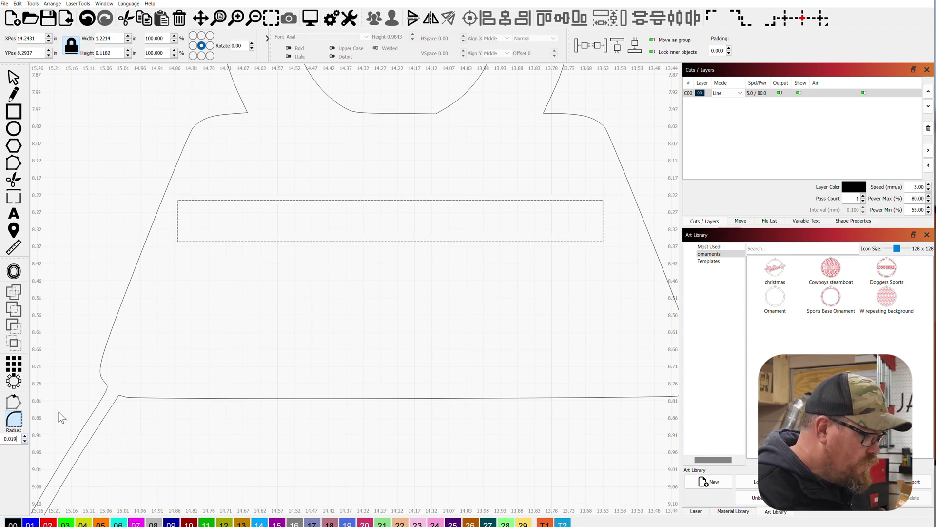
pyautogui.click(179, 199)
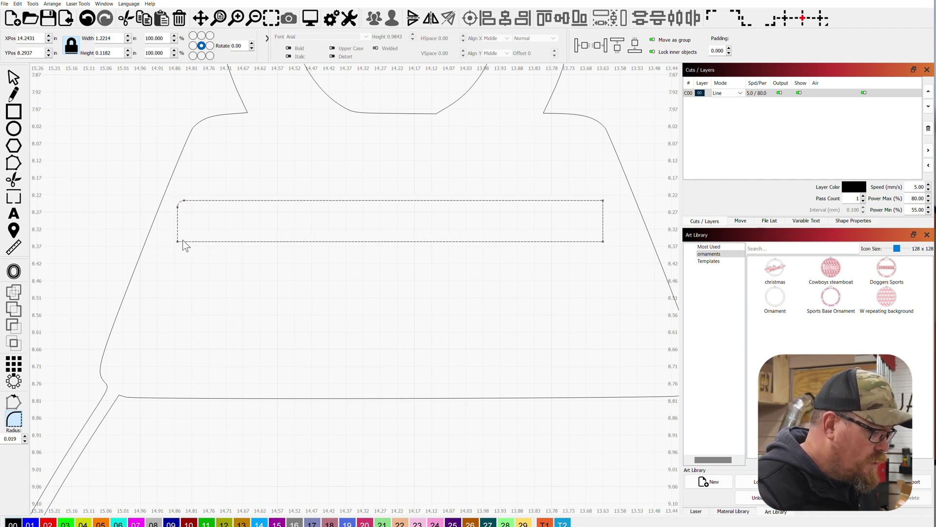
pyautogui.click(603, 200)
pyautogui.click(603, 241)
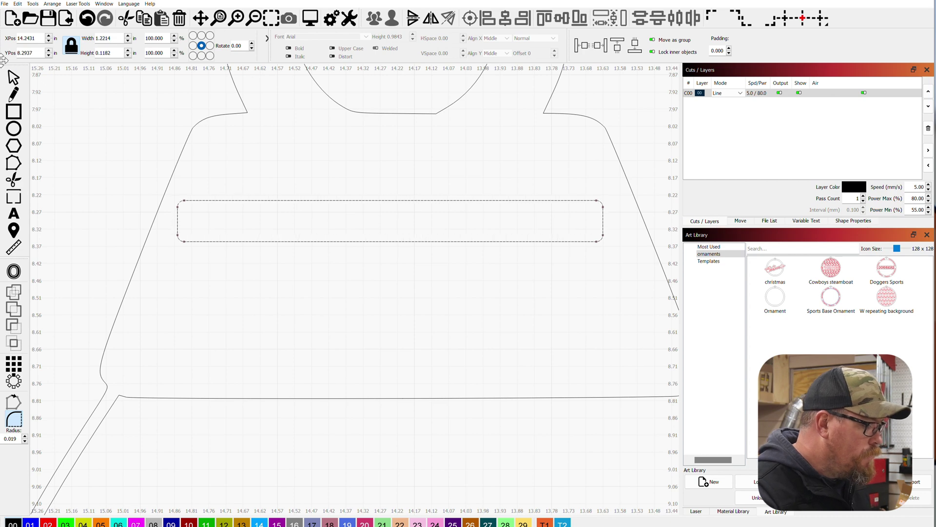
pyautogui.click(13, 77)
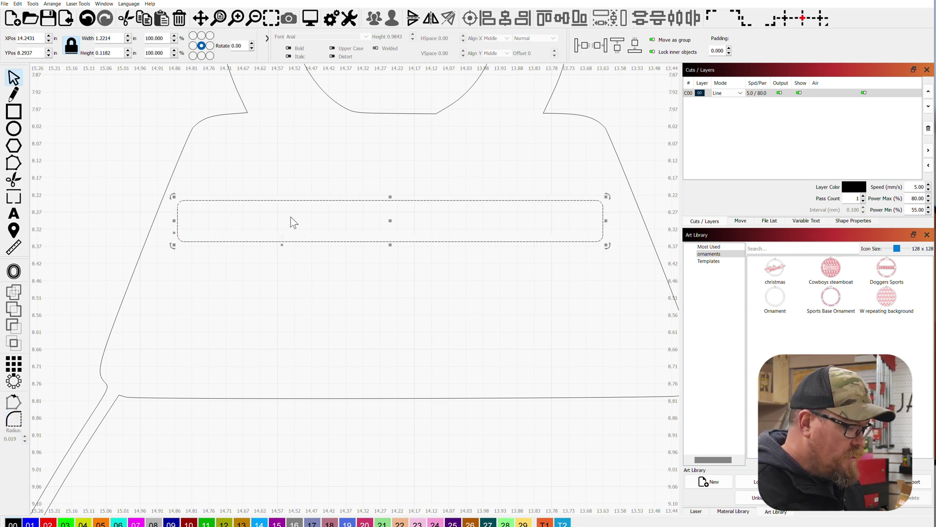
# Align the rounded bar with the ornament's outer outline along their vertical centers.
pyautogui.scroll(-2, 427, 131)
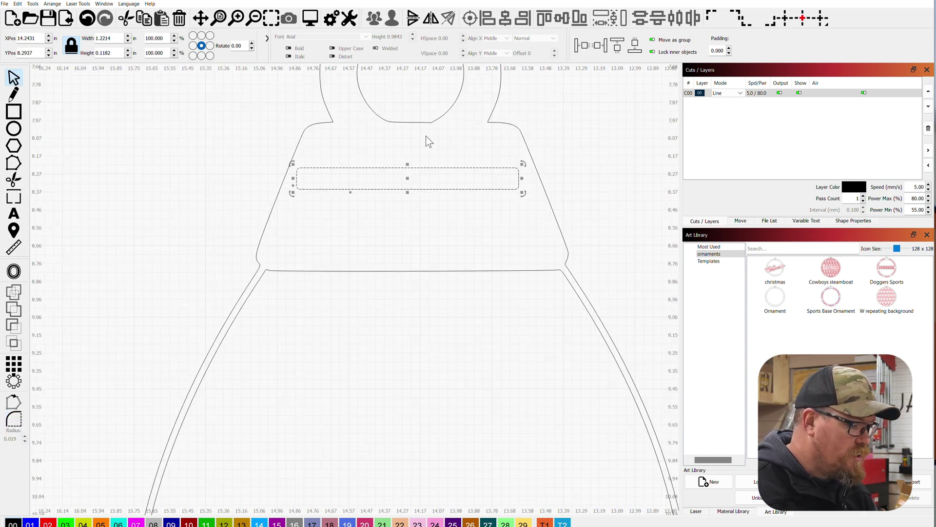
pyautogui.keyDown('shift'); pyautogui.click(510, 125); pyautogui.keyUp('shift')
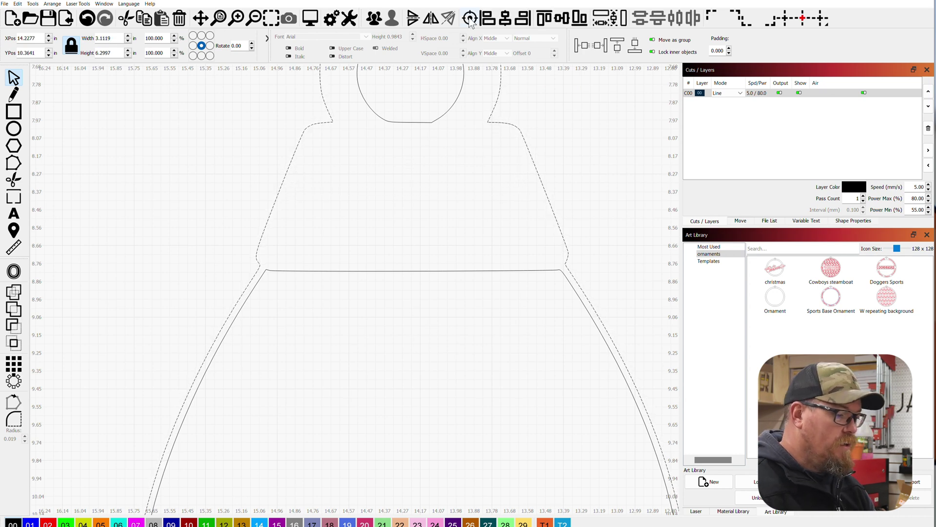
pyautogui.scroll(-3, 461, 361)
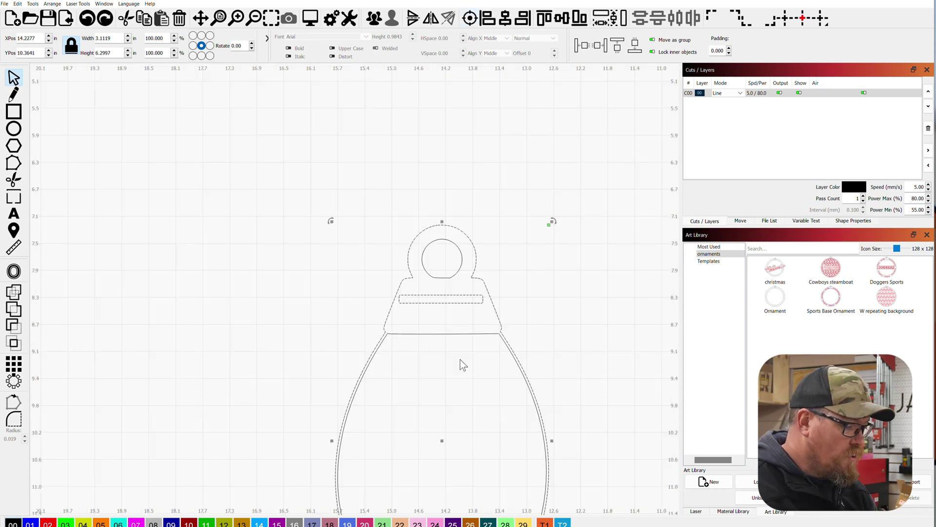
pyautogui.click(506, 22)
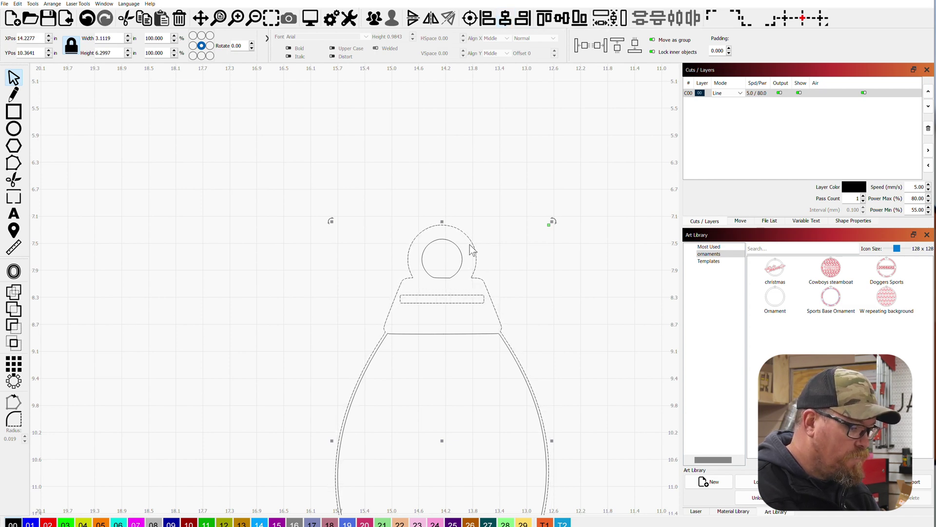
pyautogui.scroll(3, 467, 276)
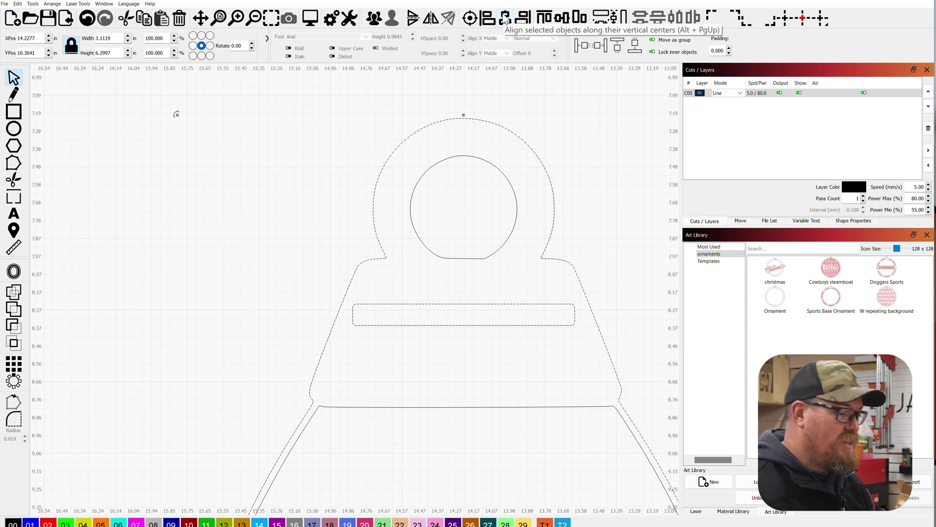
# Rotate the rounded bar to slant slightly upward to the right and place a duplicate below it at about Y 8.57 in.
pyautogui.click(460, 300)
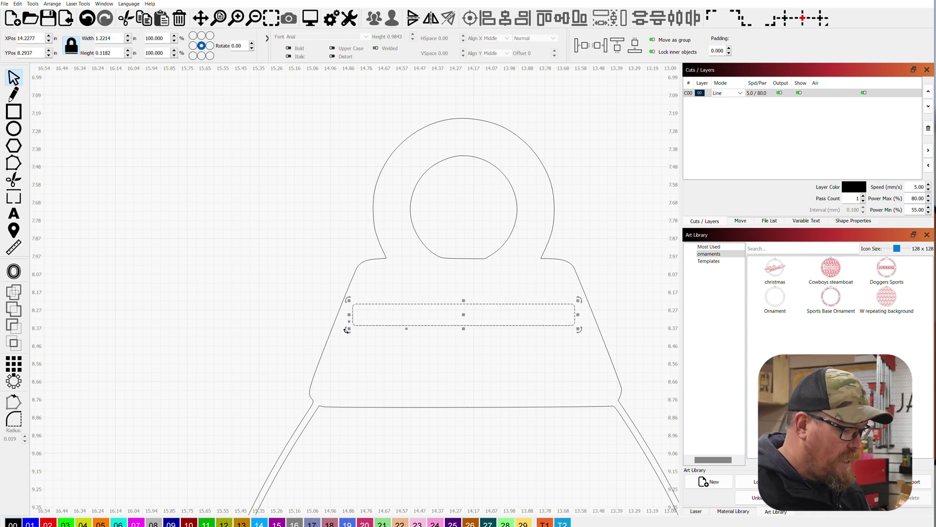
pyautogui.moveTo(348, 329); pyautogui.dragTo(355, 351)
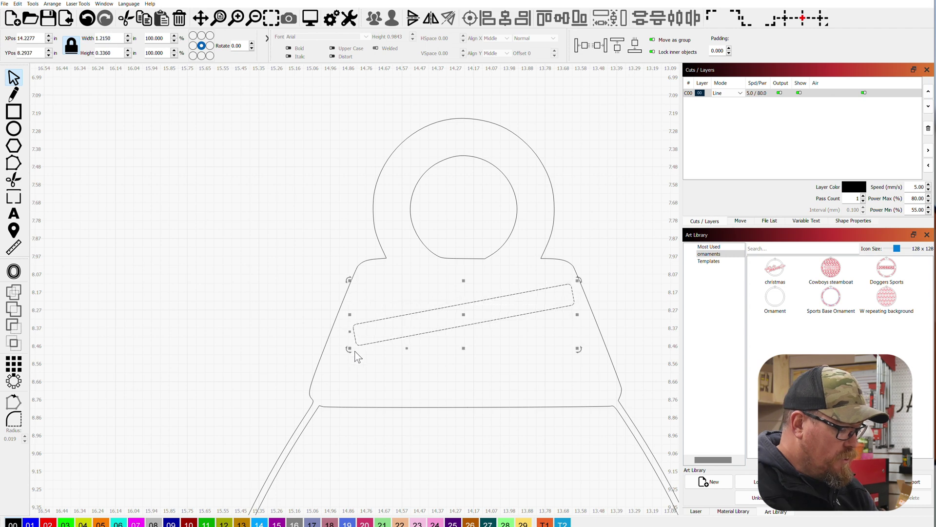
pyautogui.hotkey('ctrl', 'd')
pyautogui.press('Down')
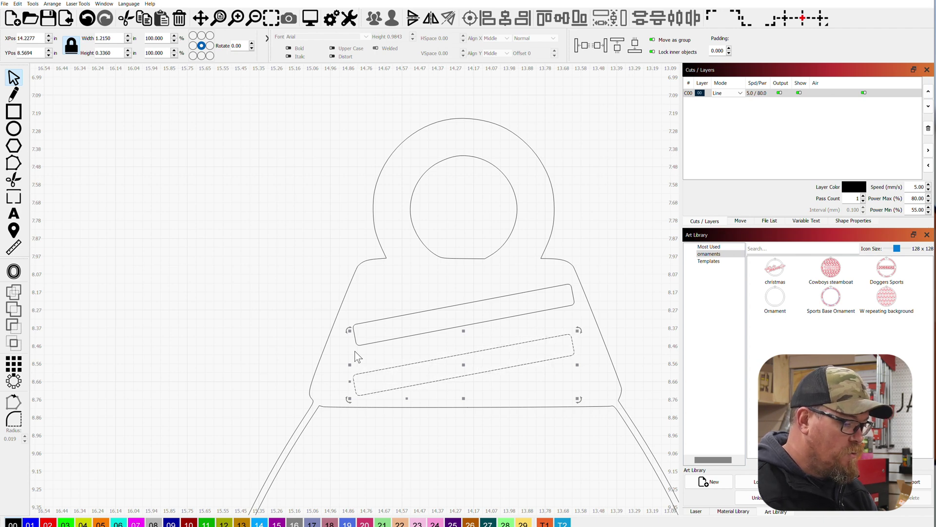
# Nudge the lower slanted bar up to about Y 8.53 in, closer to the upper bar.
pyautogui.press('Up')
pyautogui.press('Down')
pyautogui.press('Up')
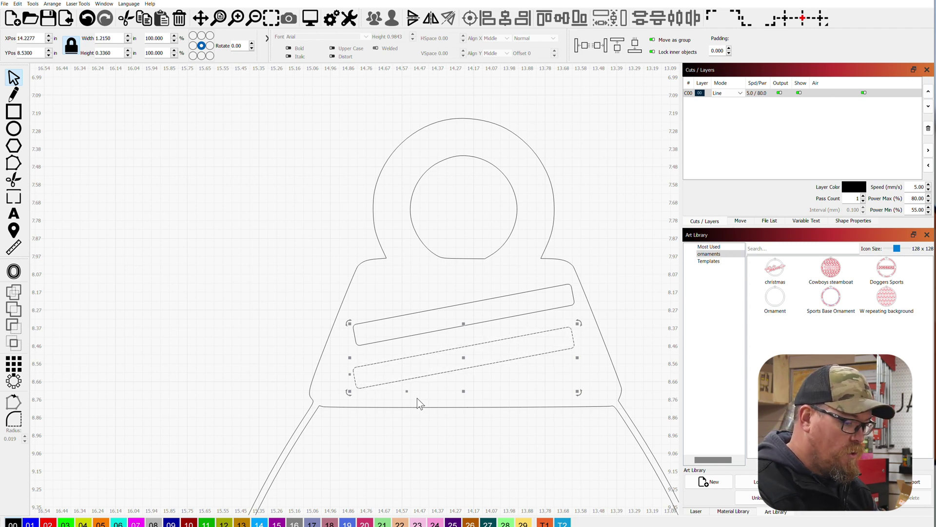
pyautogui.press('Down')
pyautogui.press('Up')
pyautogui.click(417, 398)
pyautogui.scroll(-3, 540, 255)
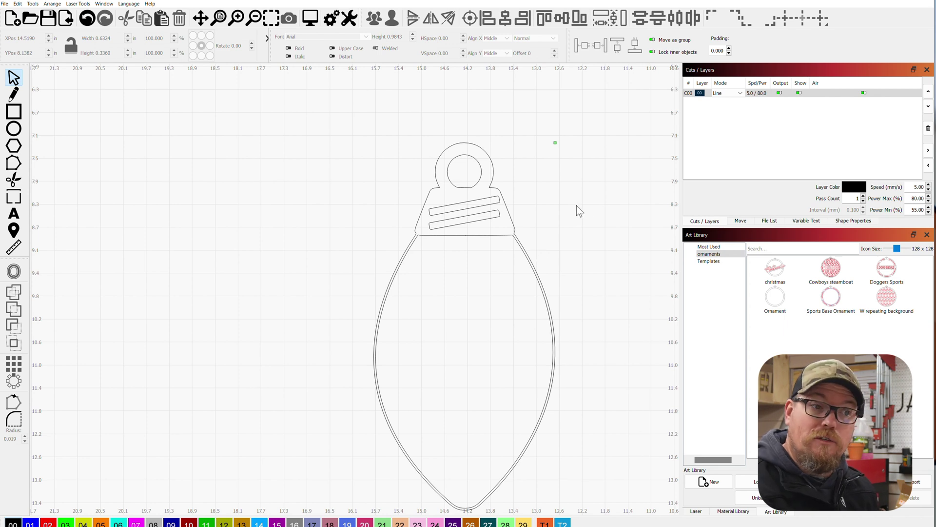
# Enlarge the inner bulb outline slightly so that it meets the ornament's outer outline.
pyautogui.click(429, 235)
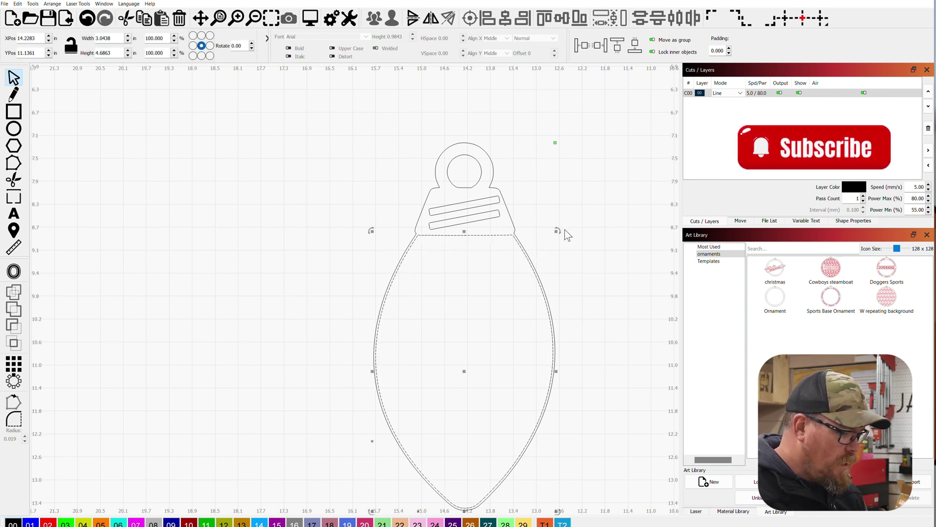
pyautogui.moveTo(558, 231); pyautogui.dragTo(560, 228)
pyautogui.scroll(-2, 605, 381)
# Select the whole ornament and set its height to 6 in with proportions locked.
pyautogui.moveTo(620, 443); pyautogui.dragTo(346, 114)
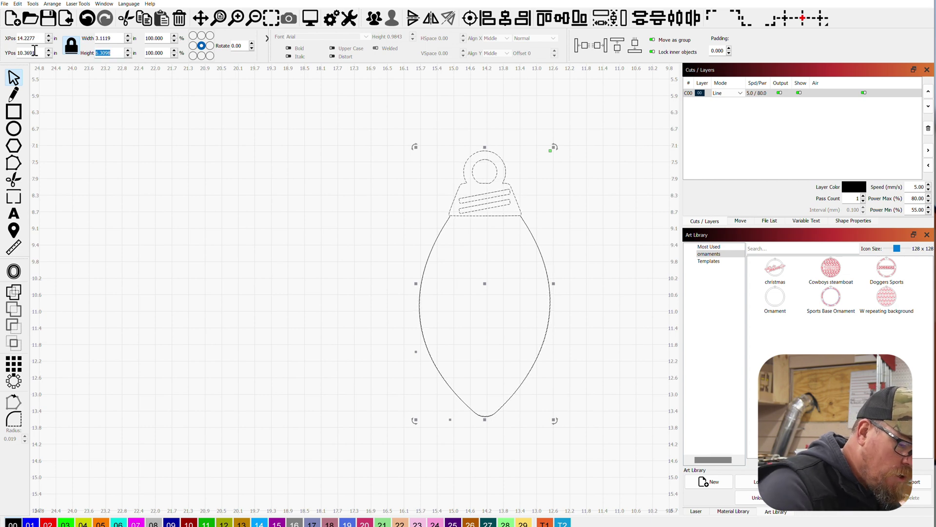
pyautogui.write('5')
pyautogui.press('Return')
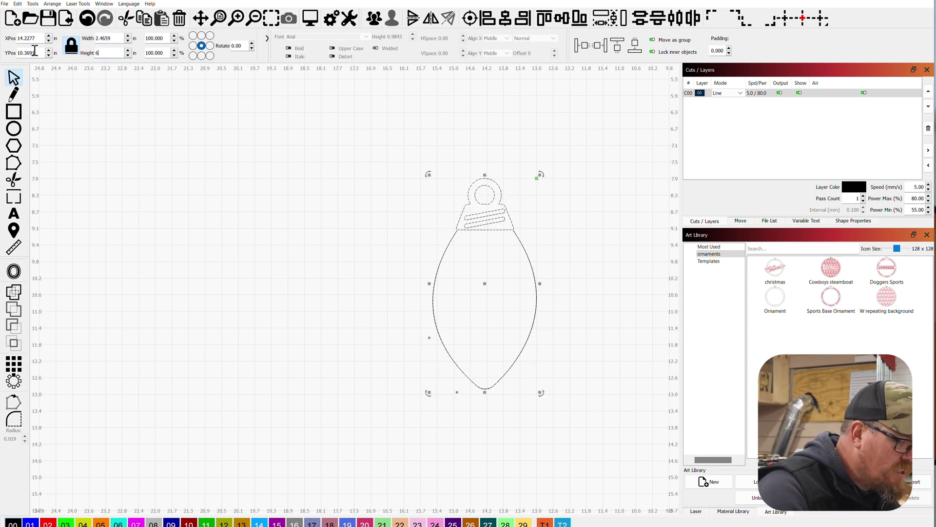
pyautogui.press('Return')
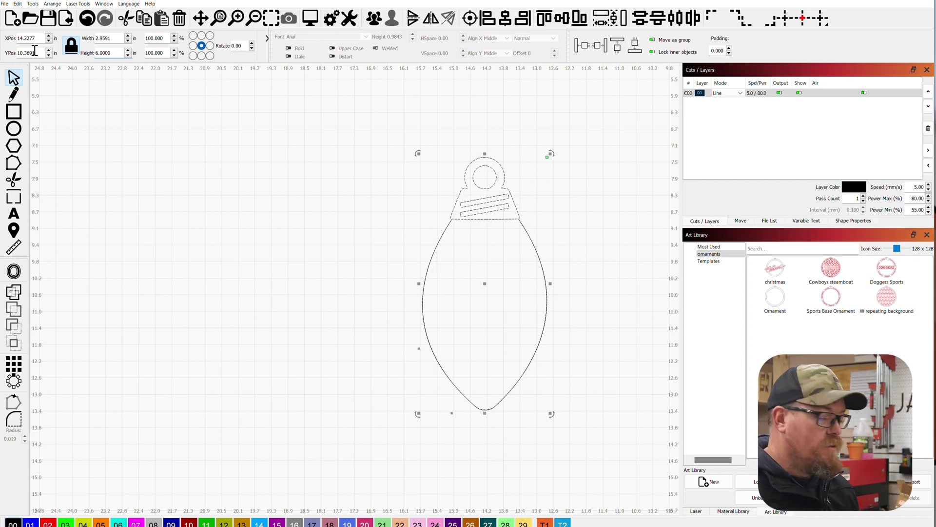
# Offset the bulb section inward by 0.1875 in with round corners and remove the original bulb shape.
pyautogui.click(493, 219)
pyautogui.scroll(5, 516, 232)
pyautogui.moveTo(502, 224); pyautogui.dragTo(369, 174)
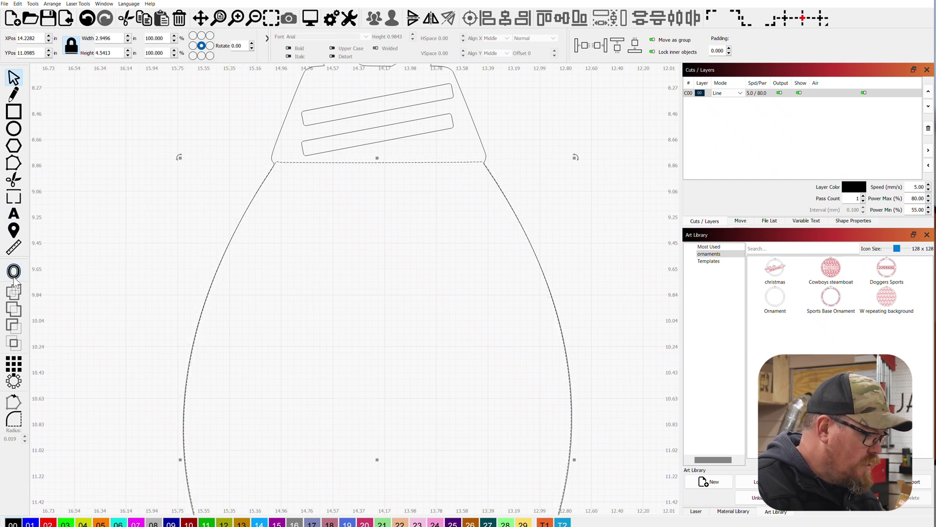
pyautogui.click(14, 271)
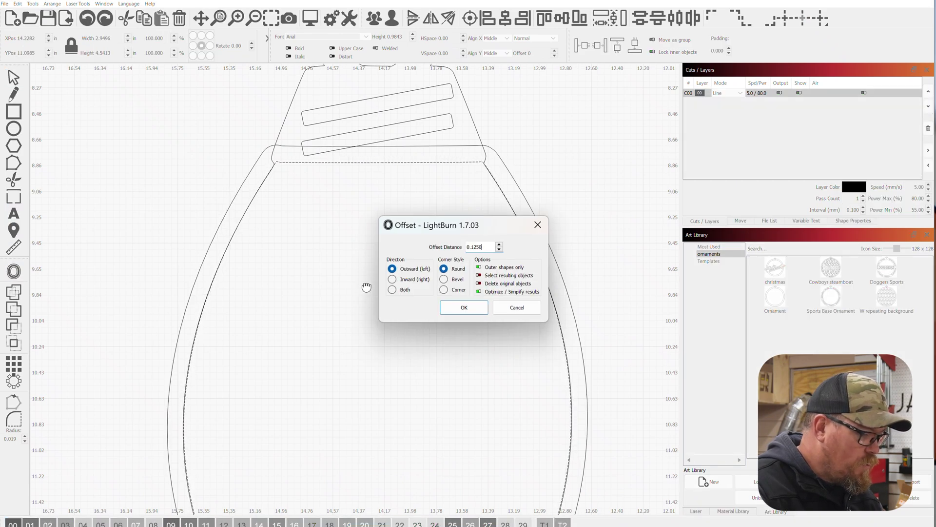
pyautogui.click(392, 280)
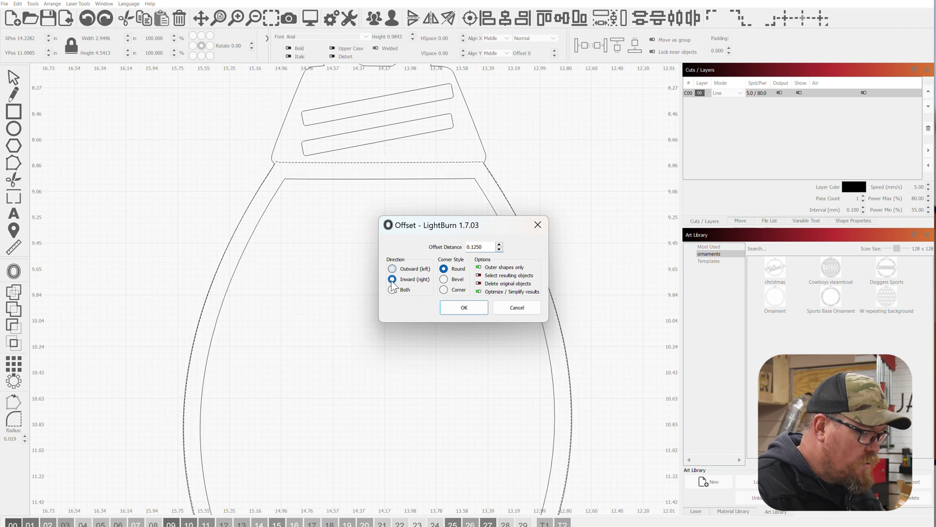
pyautogui.click(499, 245)
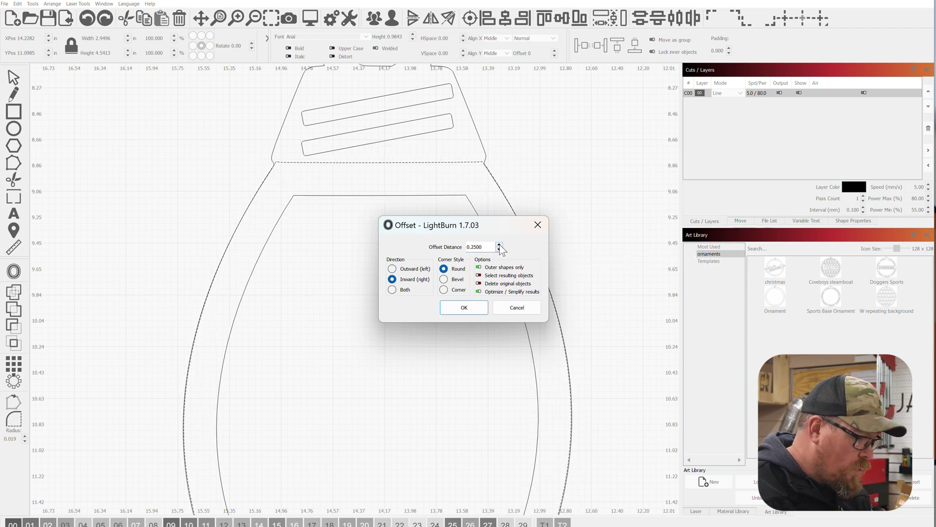
pyautogui.click(499, 249)
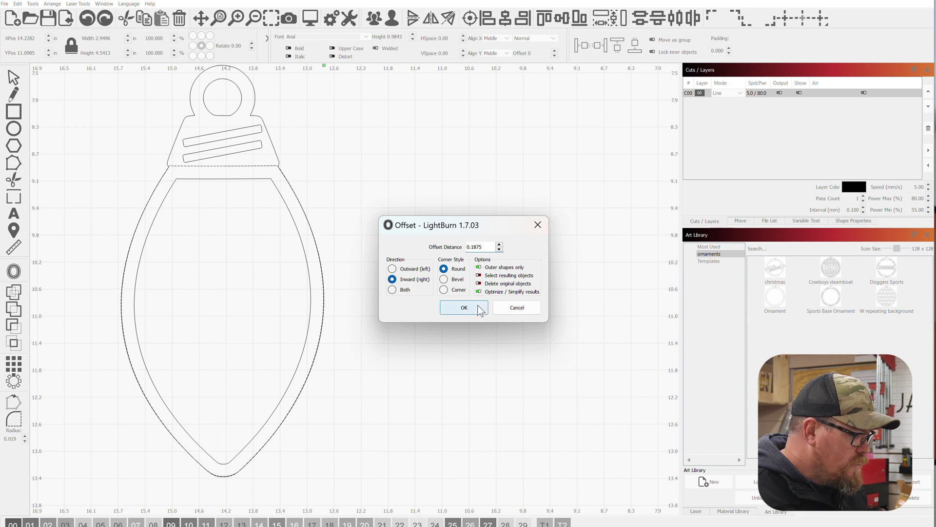
pyautogui.click(464, 307)
pyautogui.click(251, 165)
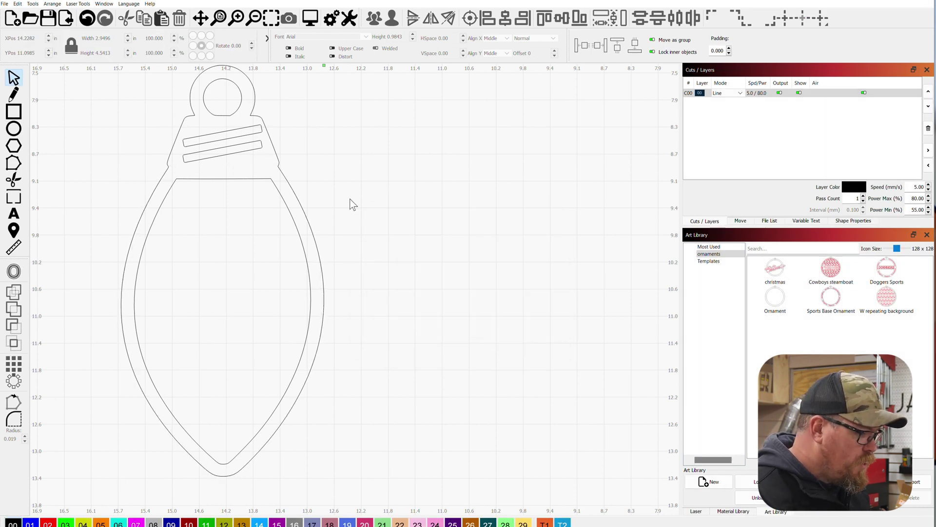
# Place a duplicate of the outer outline and hanging hole to the right of the ornament, at about X 10.84 in.
pyautogui.scroll(-2, 355, 204)
pyautogui.click(334, 196)
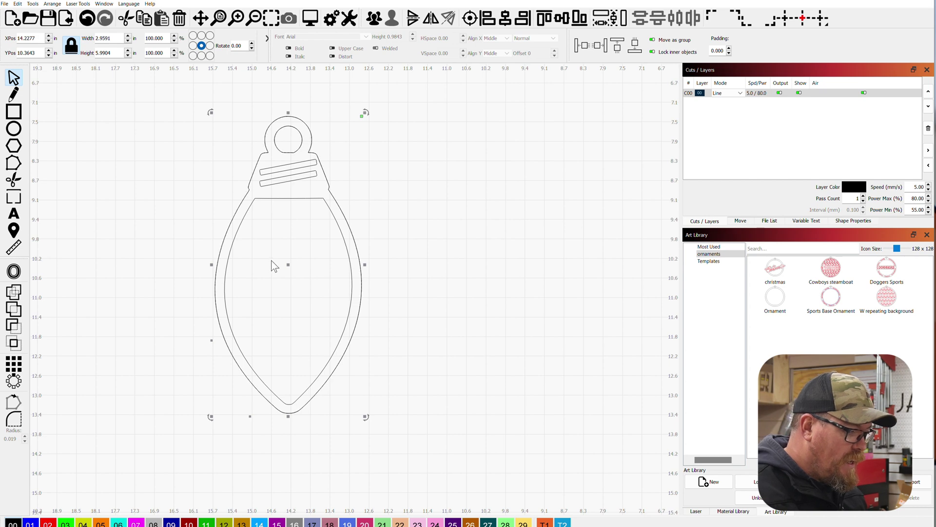
pyautogui.moveTo(288, 265); pyautogui.dragTo(458, 268)
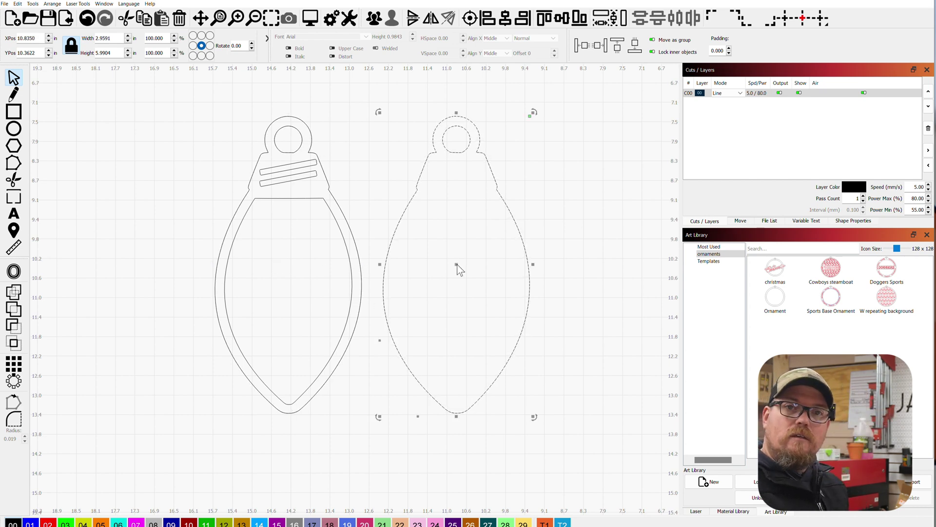
# Preview the laser job with the poem and both ornament shapes.
pyautogui.scroll(-5, 458, 270)
pyautogui.click(450, 171)
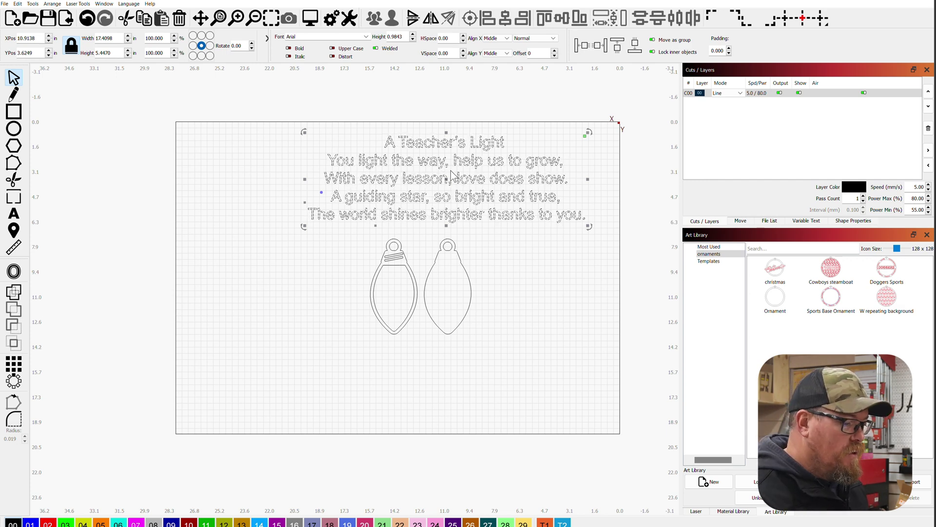
pyautogui.click(311, 18)
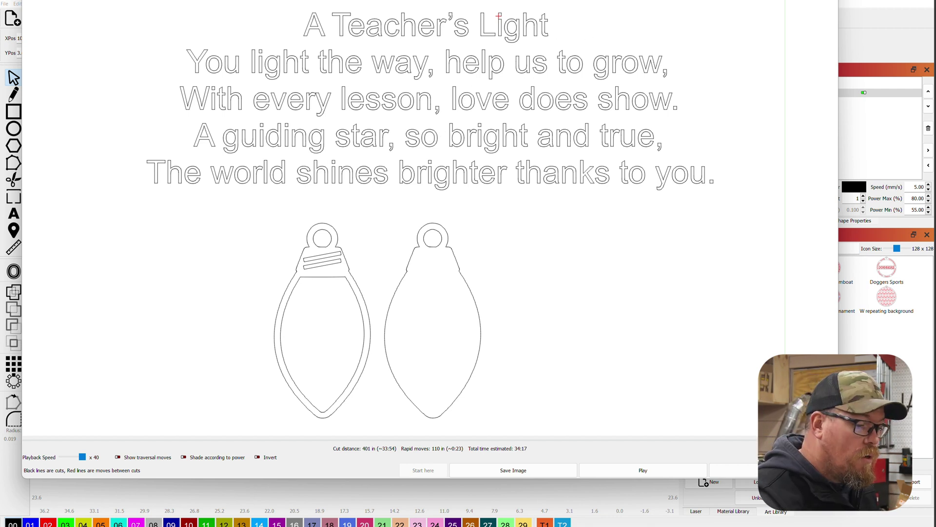
pyautogui.press('Escape')
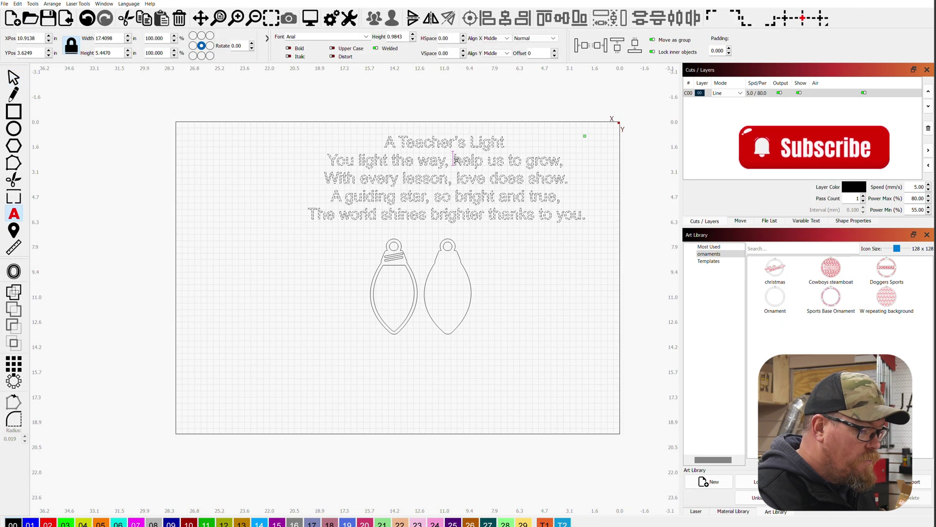
# Break the poem into nine short lines, reduce its text height to about 0.36 in, and move it over the framed ornament.
pyautogui.press('Return')
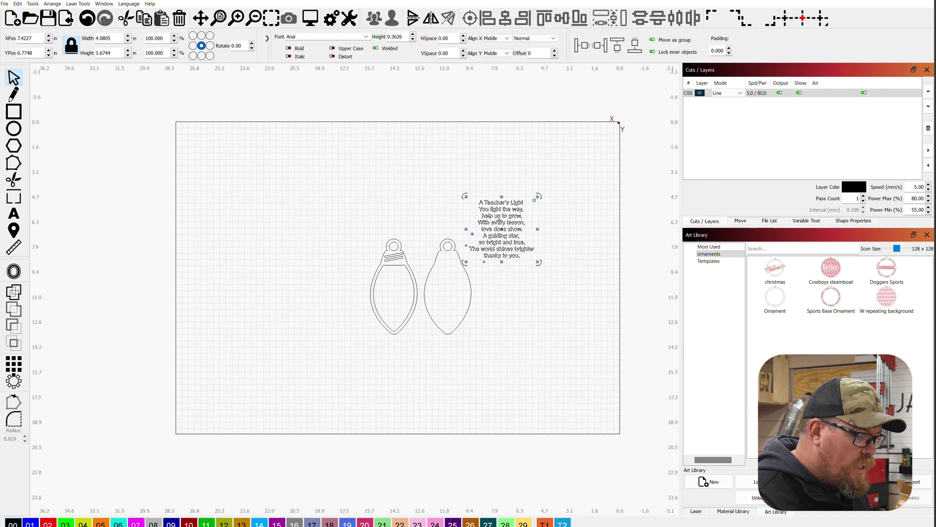
pyautogui.moveTo(501, 222); pyautogui.dragTo(392, 290)
pyautogui.scroll(4, 393, 291)
pyautogui.scroll(4, 393, 291)
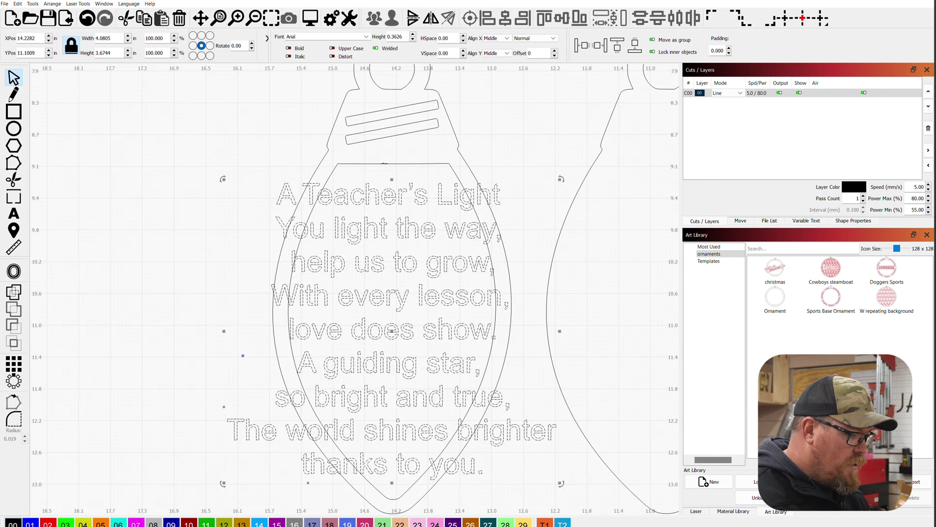
# Split the line "The world shines brighter" after "world" and shrink the poem to about 1.93 in wide within the inner bulb outline.
pyautogui.keyDown('shift'); pyautogui.click(394, 165); pyautogui.keyUp('shift')
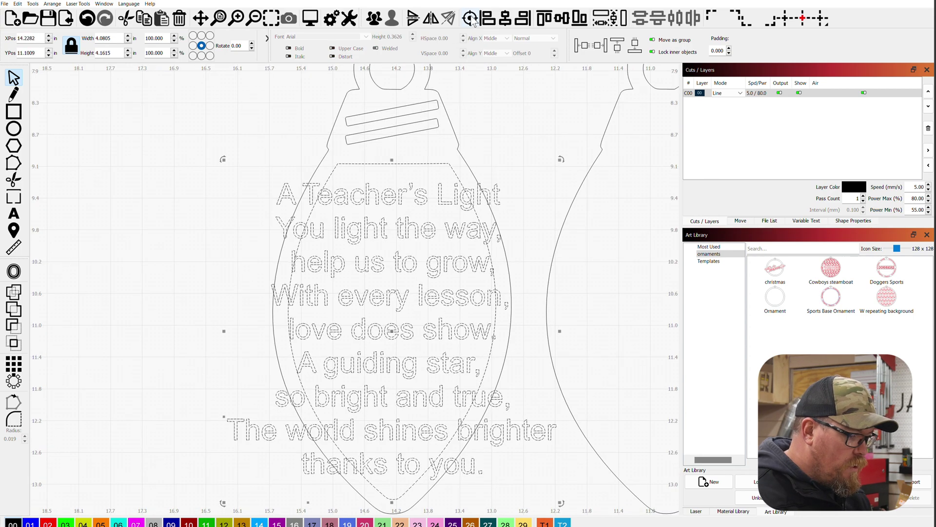
pyautogui.click(486, 464)
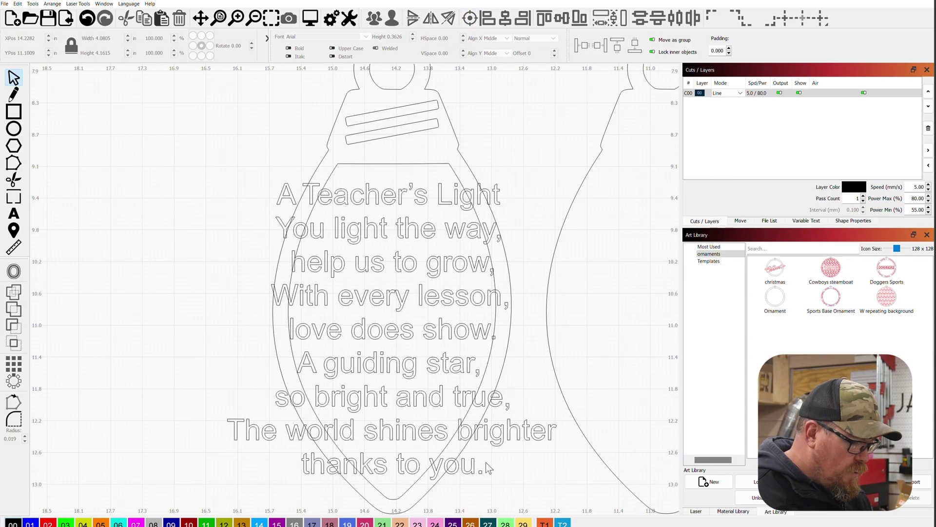
pyautogui.moveTo(560, 480); pyautogui.dragTo(464, 434)
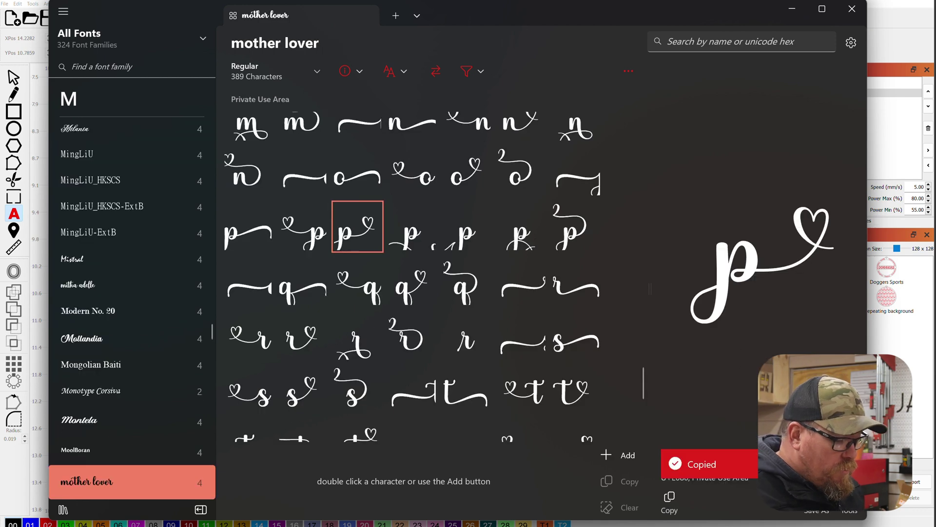
# Switch to LightBurn and paste the copied heart-tailed p glyph as text in the mother lover font beside the ornament.
pyautogui.hotkey('alt', 'Tab')
pyautogui.hotkey('ctrl', 'v')
pyautogui.scroll(3, 128, 167)
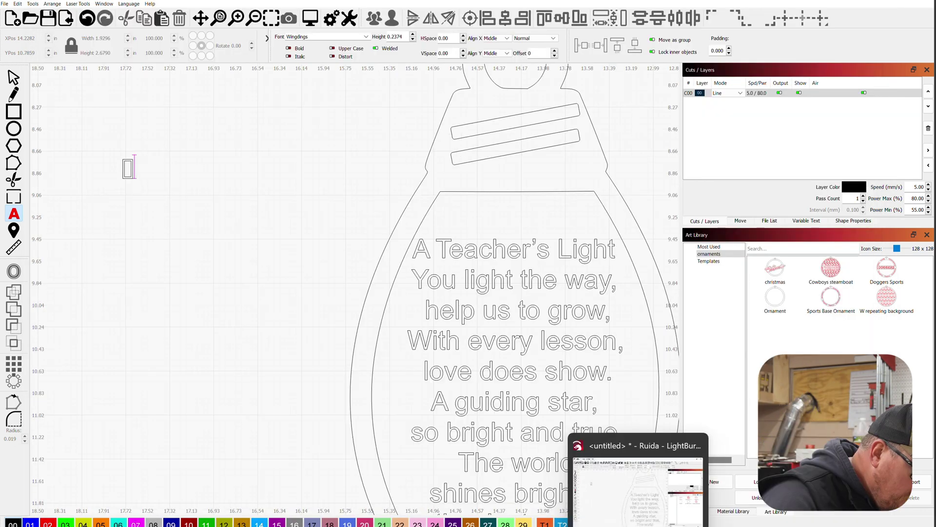
pyautogui.scroll(-1, 347, 38)
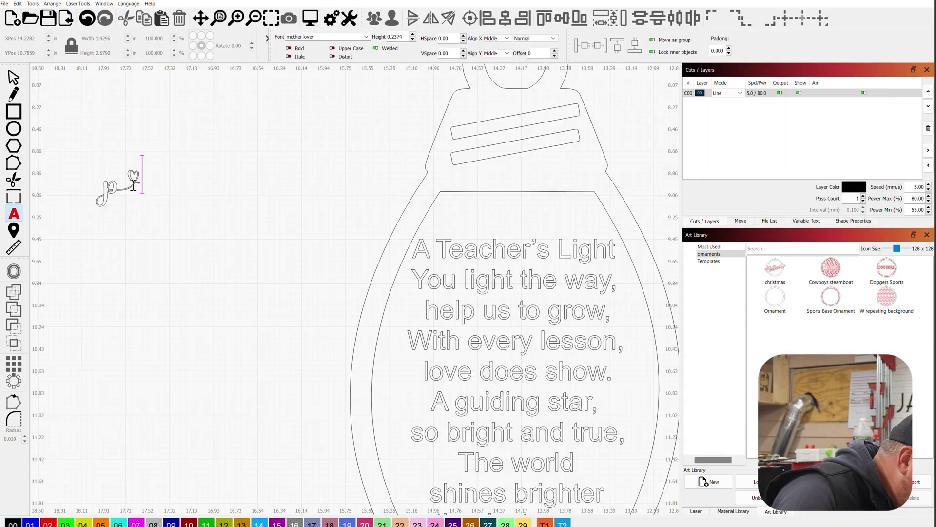
pyautogui.press('Escape')
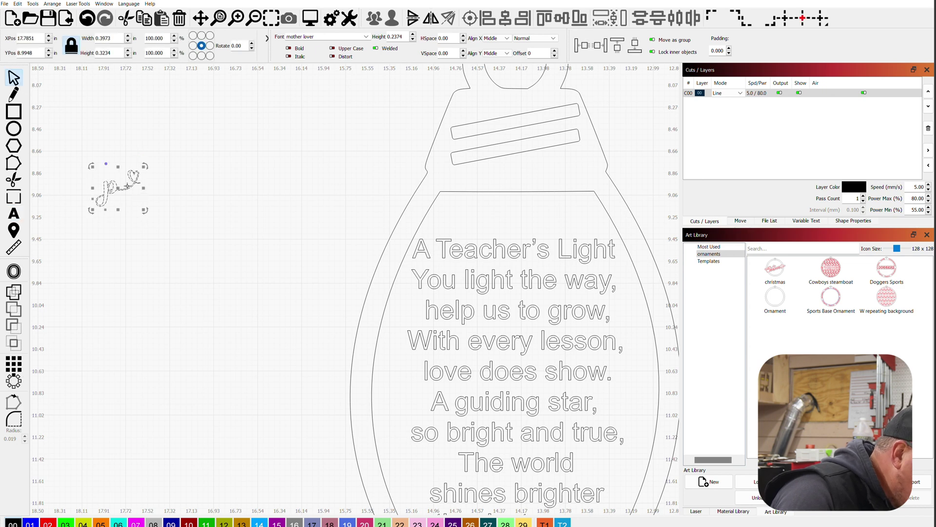
# Convert the heart-tailed p to a path and place its heart alone beneath the poem.
pyautogui.rightClick(120, 188)
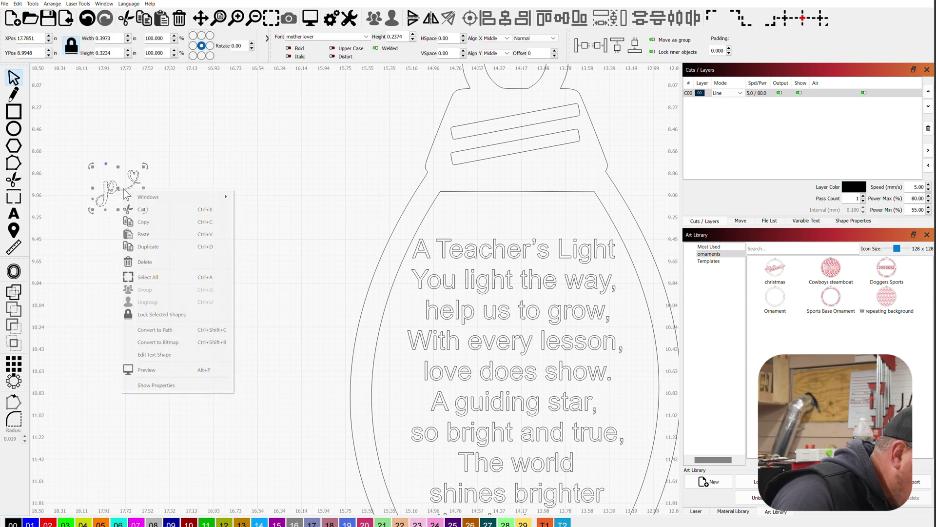
pyautogui.click(172, 332)
pyautogui.scroll(1, 136, 130)
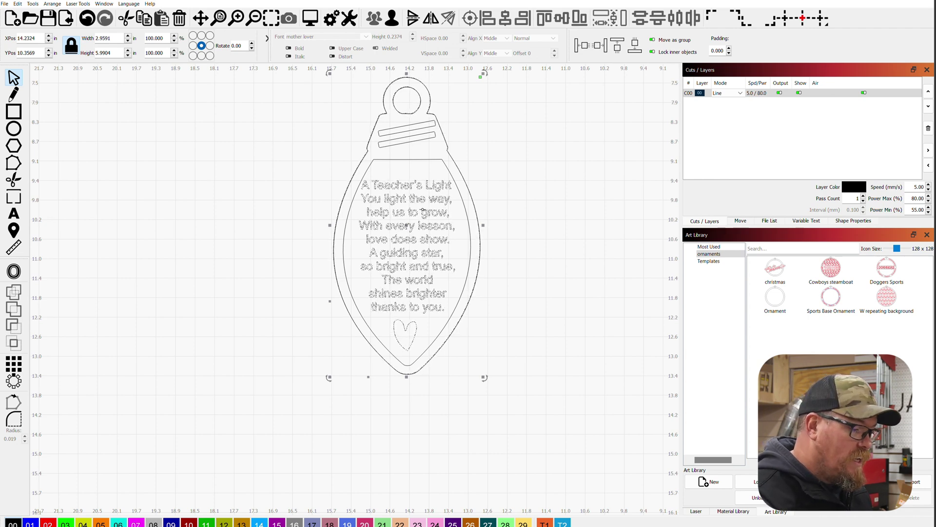
# Move the plain outline with poem and heart left of the framed ornament, and assign the poem to the red Fill layer.
pyautogui.moveTo(354, 177); pyautogui.dragTo(166, 199)
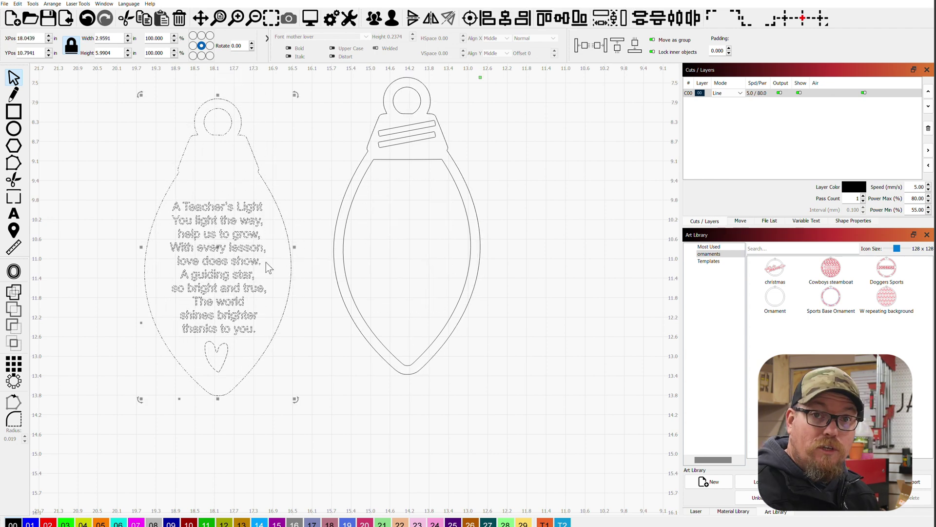
pyautogui.click(239, 328)
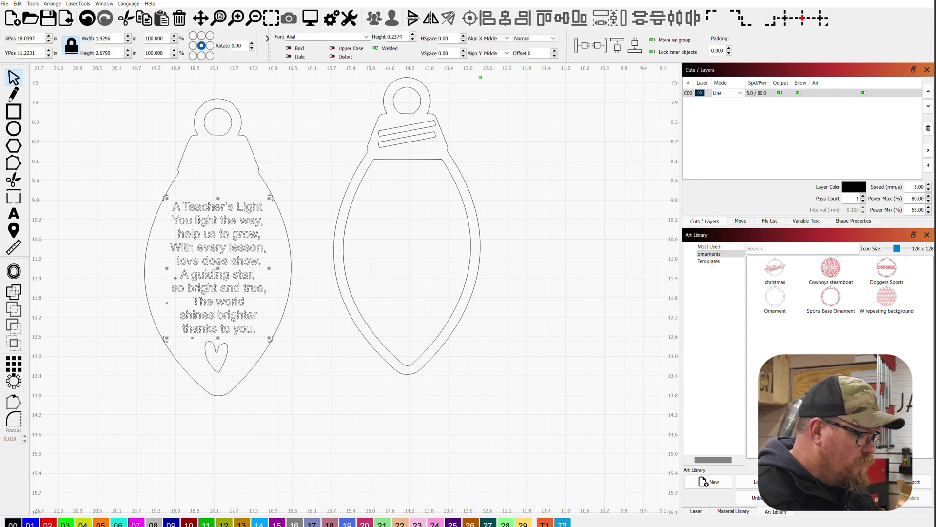
pyautogui.click(47, 523)
pyautogui.click(159, 470)
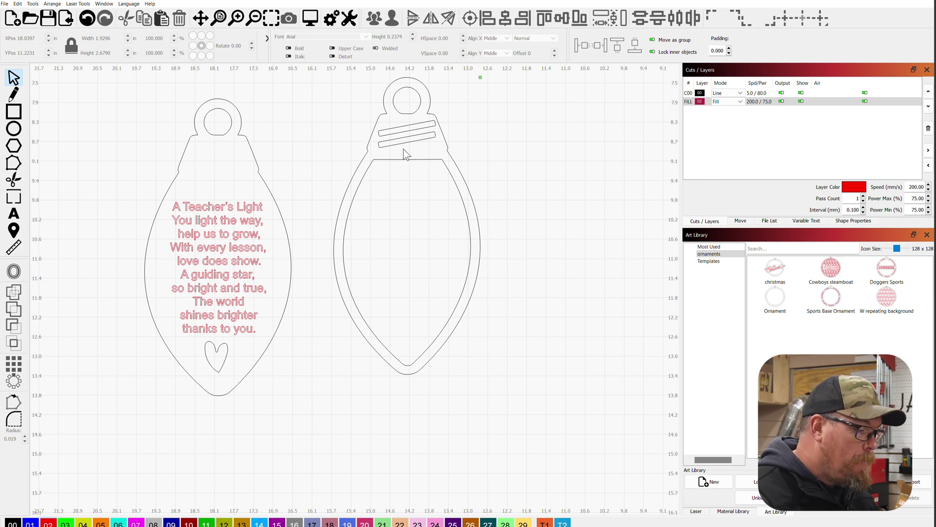
# Preview both ornament pieces and save them to the ornaments art library as "Teacher Light Ornament".
pyautogui.click(407, 127)
pyautogui.scroll(5, 411, 109)
pyautogui.scroll(-4, 457, 280)
pyautogui.click(315, 20)
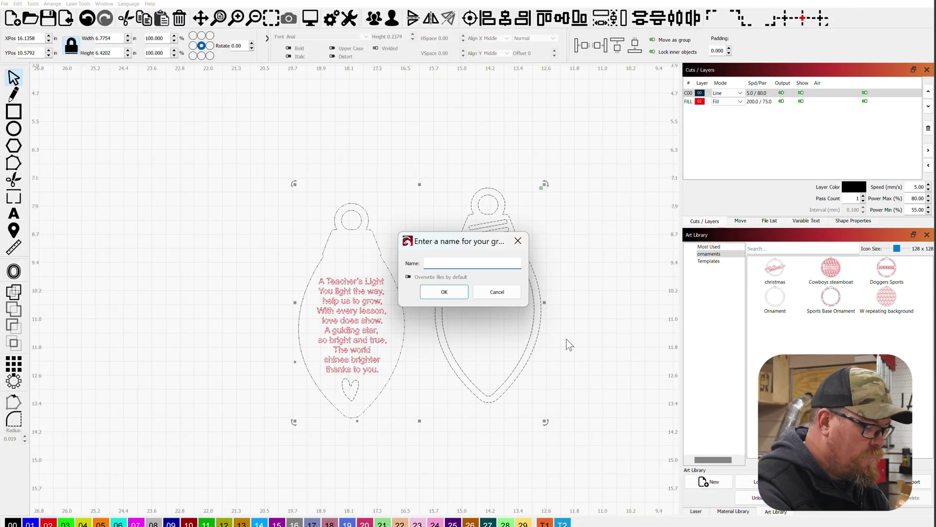
pyautogui.write('Teacher Light Ornament')
pyautogui.press('Return')
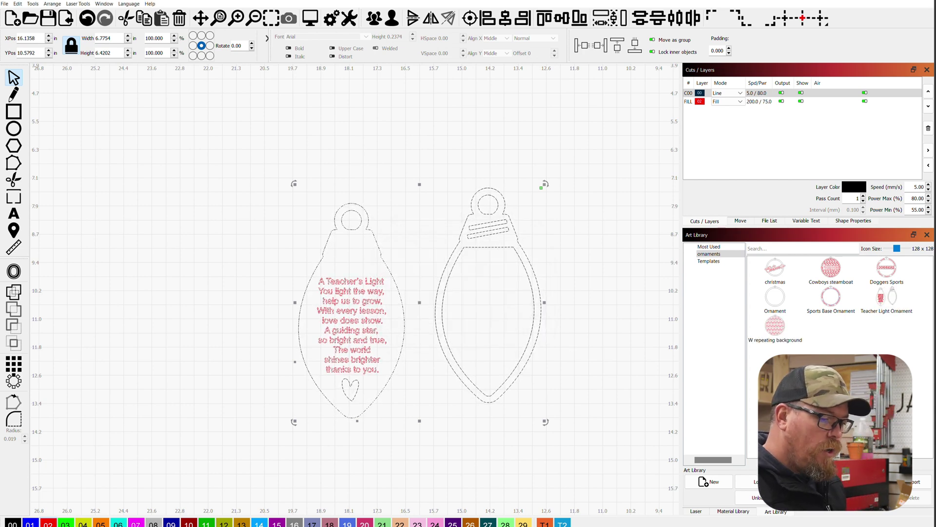